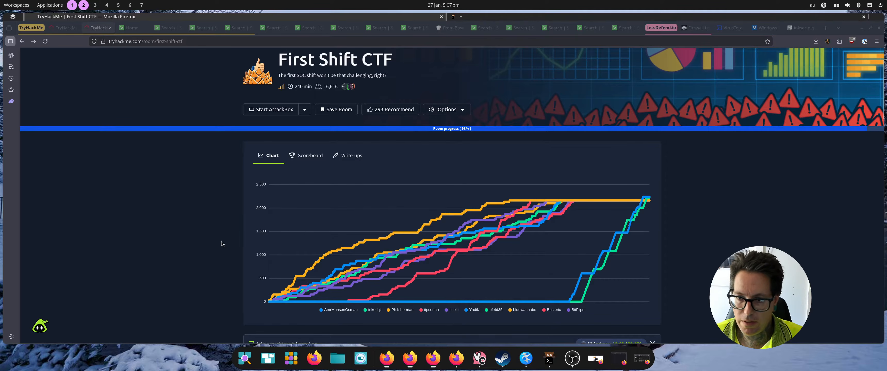
Read the Promotion Night scenario and machine access details in Task 8 of the First Shift CTF room
{"action": "scroll", "coordinate": [276, 256], "scroll_direction": "down", "scroll_amount": 1}
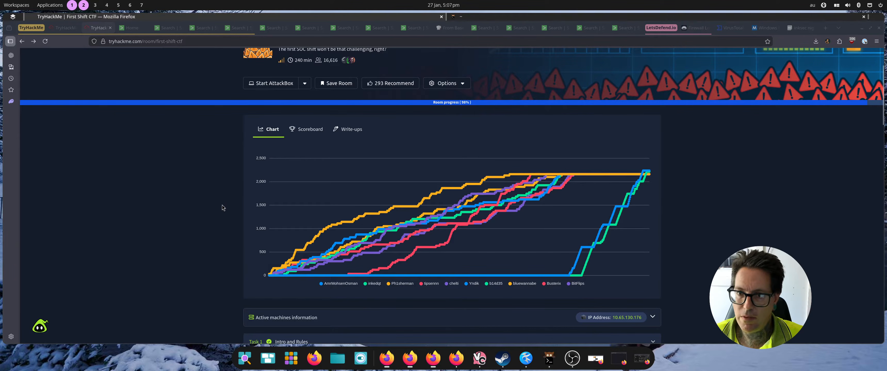
{"action": "scroll", "coordinate": [223, 207], "scroll_direction": "down", "scroll_amount": 3}
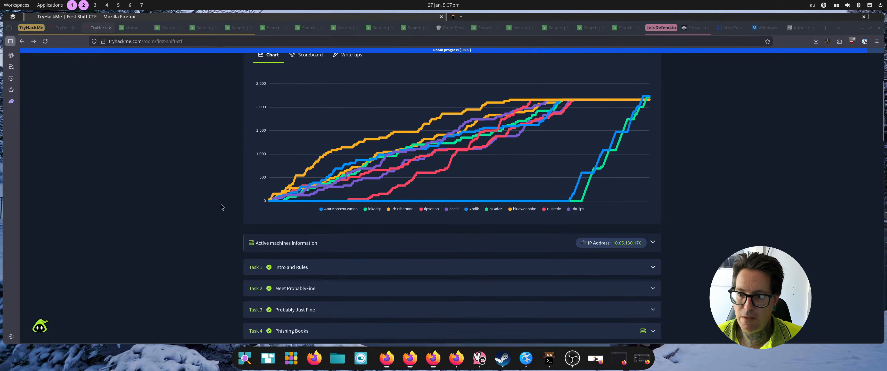
{"action": "scroll", "coordinate": [220, 200], "scroll_direction": "down", "scroll_amount": 3}
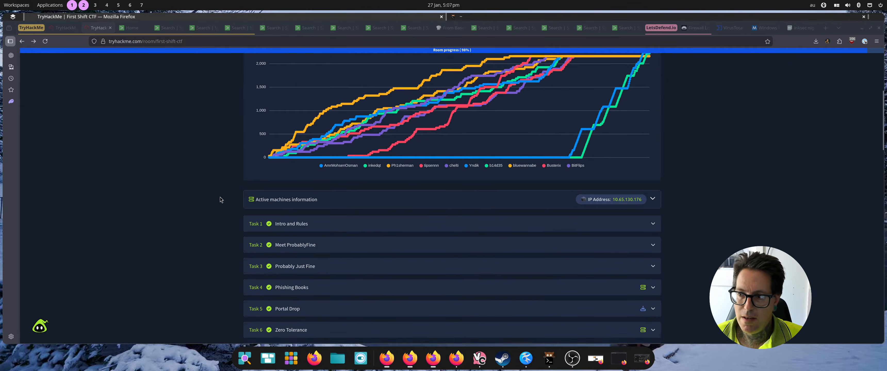
{"action": "scroll", "coordinate": [221, 200], "scroll_direction": "down", "scroll_amount": 1}
{"action": "scroll", "coordinate": [221, 200], "scroll_direction": "down", "scroll_amount": 7}
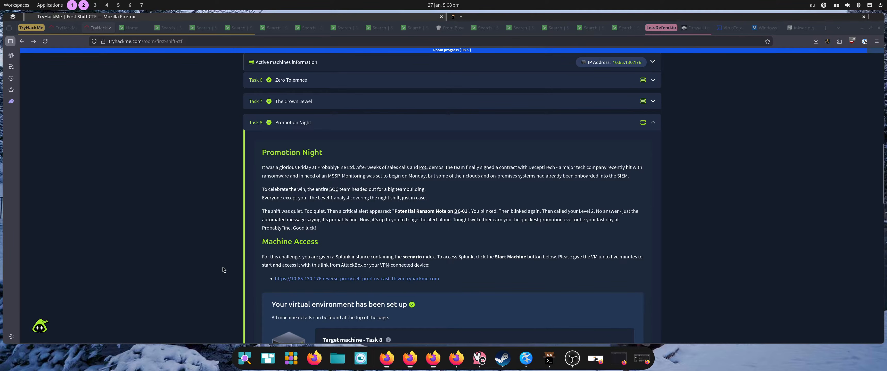
{"action": "scroll", "coordinate": [258, 233], "scroll_direction": "down", "scroll_amount": 3}
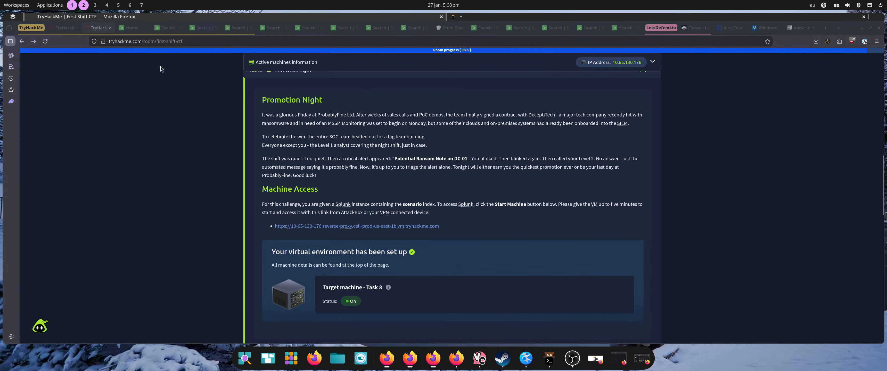
Open the Splunk search for copy, xcopy, robocopy and powershell on SRV-JMP and highlight the wmic ParentCommandLine for gaze.exe
{"action": "left_click", "coordinate": [142, 28]}
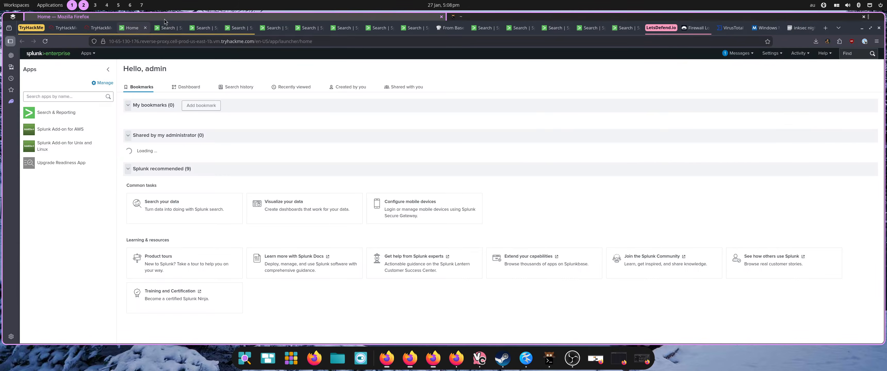
{"action": "left_click", "coordinate": [168, 28]}
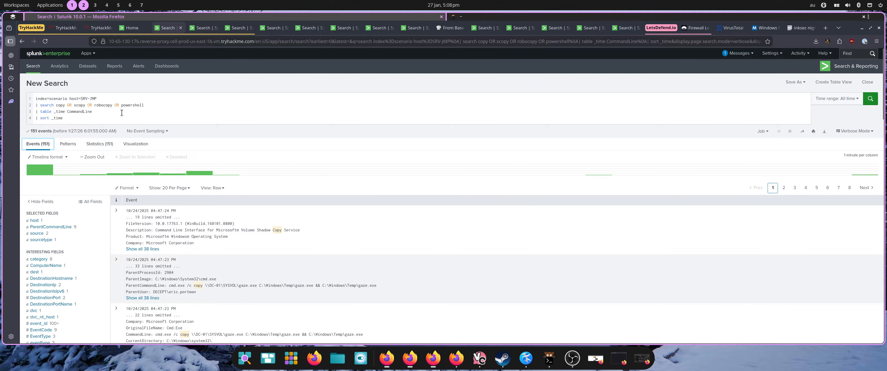
{"action": "scroll", "coordinate": [259, 238], "scroll_direction": "down", "scroll_amount": 5}
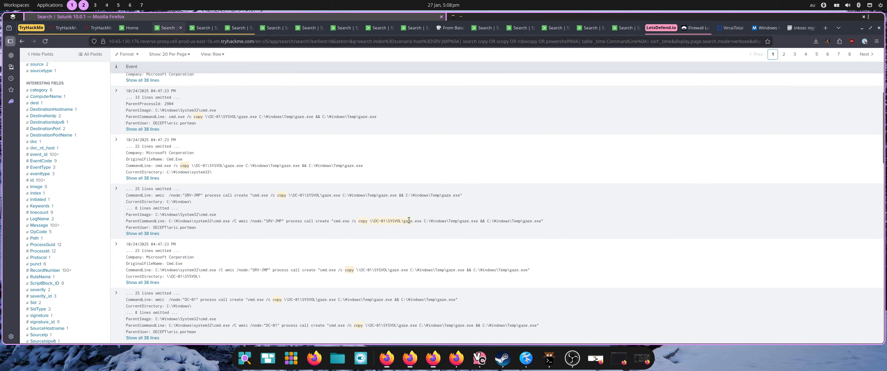
{"action": "triple_click", "coordinate": [402, 221]}
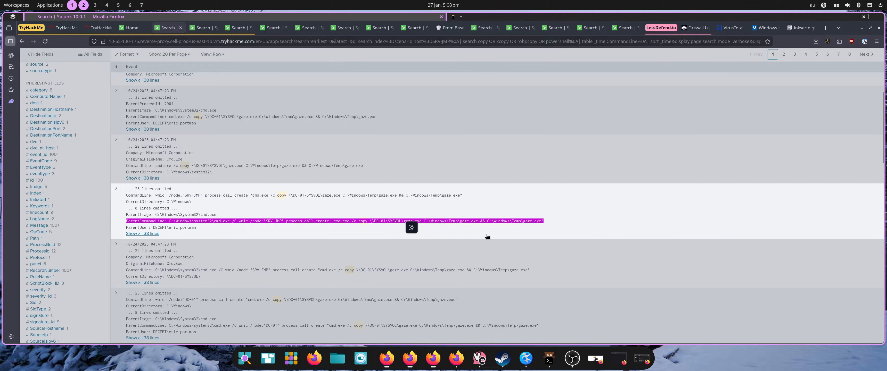
Look through the SRV-JMP copy events and highlight the path \\DC-01\SYSVOL\gaze.exe in the wmic ParentCommandLine
{"action": "scroll", "coordinate": [486, 236], "scroll_direction": "down", "scroll_amount": 7}
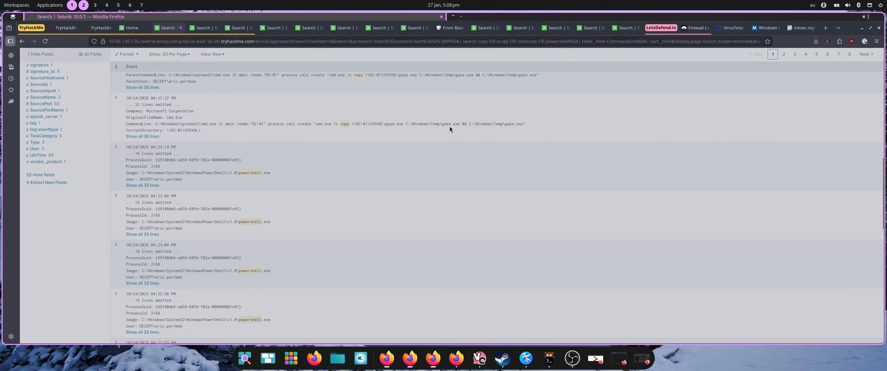
{"action": "scroll", "coordinate": [422, 141], "scroll_direction": "up", "scroll_amount": 6}
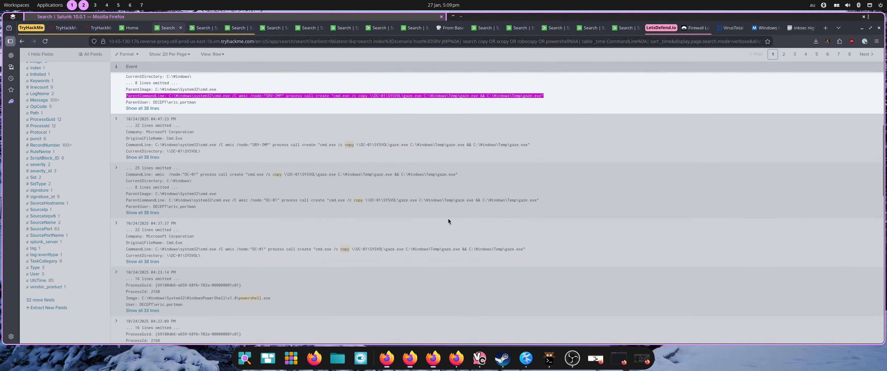
{"action": "scroll", "coordinate": [594, 196], "scroll_direction": "up", "scroll_amount": 6}
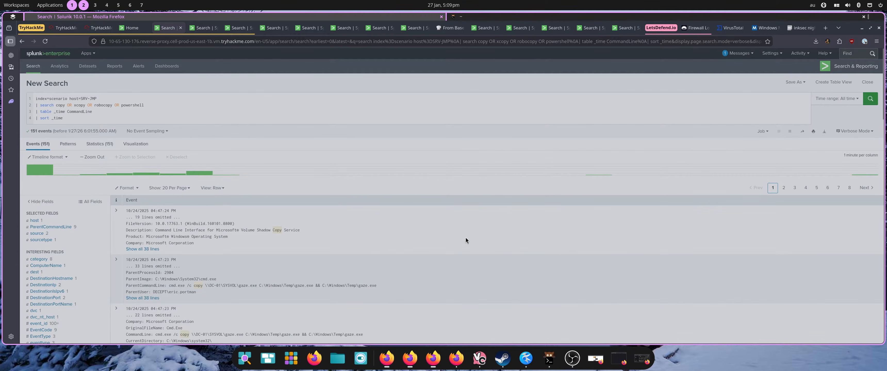
{"action": "scroll", "coordinate": [466, 240], "scroll_direction": "down", "scroll_amount": 5}
{"action": "scroll", "coordinate": [208, 72], "scroll_direction": "up", "scroll_amount": 4}
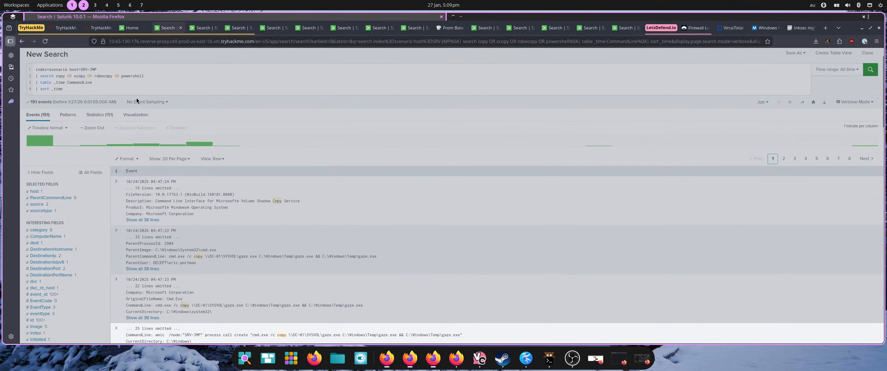
{"action": "scroll", "coordinate": [278, 232], "scroll_direction": "down", "scroll_amount": 4}
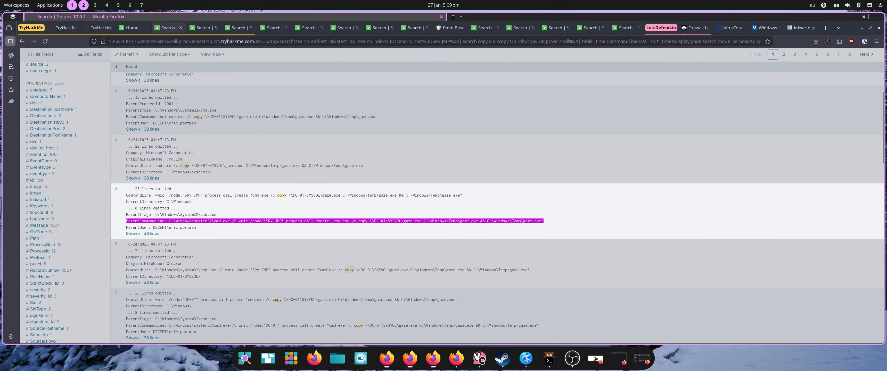
{"action": "left_click", "coordinate": [371, 226]}
{"action": "left_click_drag", "start_coordinate": [370, 223], "coordinate": [422, 222]}
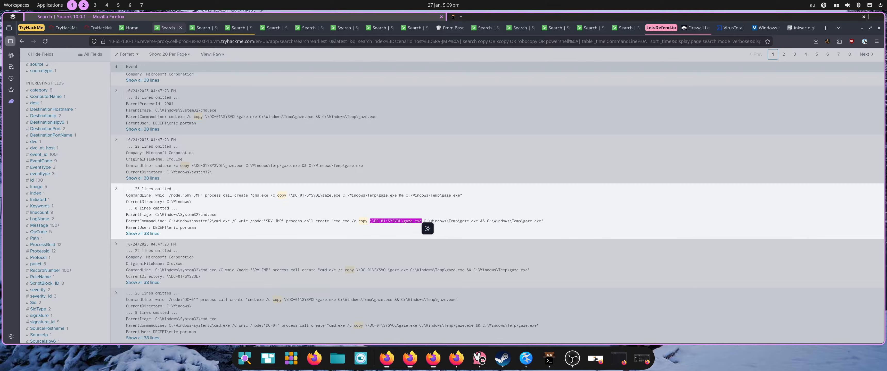
Compare the shadow-copy deletion and Run-key search results with the file's VirusTotal behavior report
{"action": "left_click", "coordinate": [198, 25]}
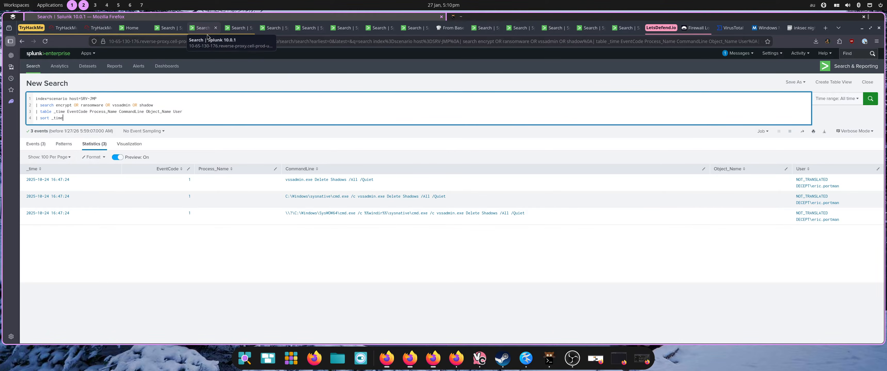
{"action": "left_click", "coordinate": [239, 28]}
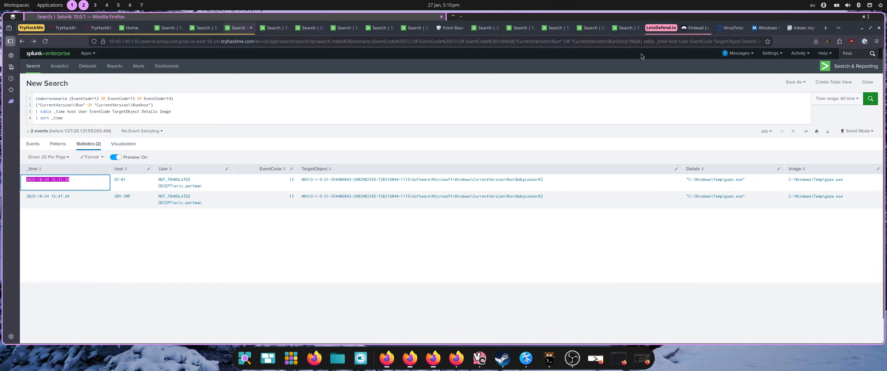
{"action": "left_click", "coordinate": [728, 28]}
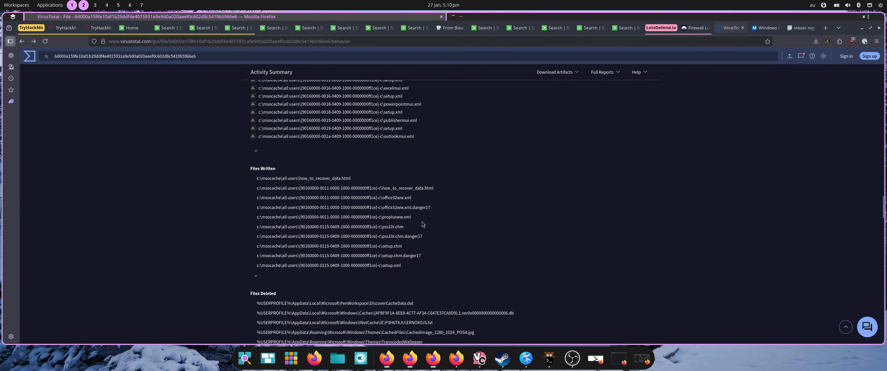
{"action": "scroll", "coordinate": [427, 229], "scroll_direction": "up", "scroll_amount": 20}
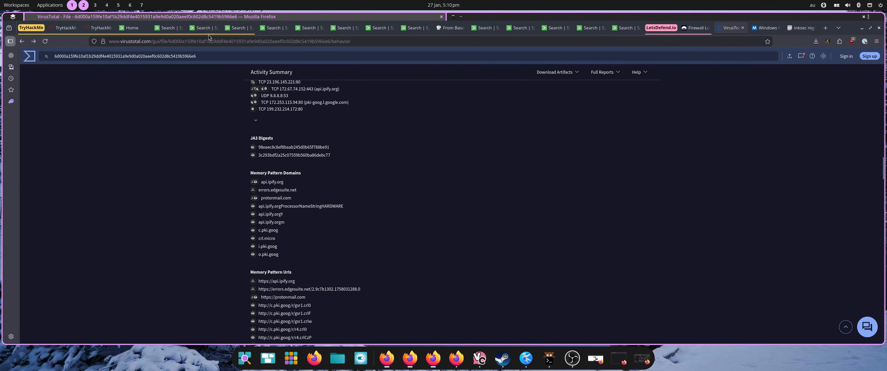
Return to the SRV-JMP copy search and expand the full details of the wmic event that copies gaze.exe
{"action": "left_click", "coordinate": [203, 28]}
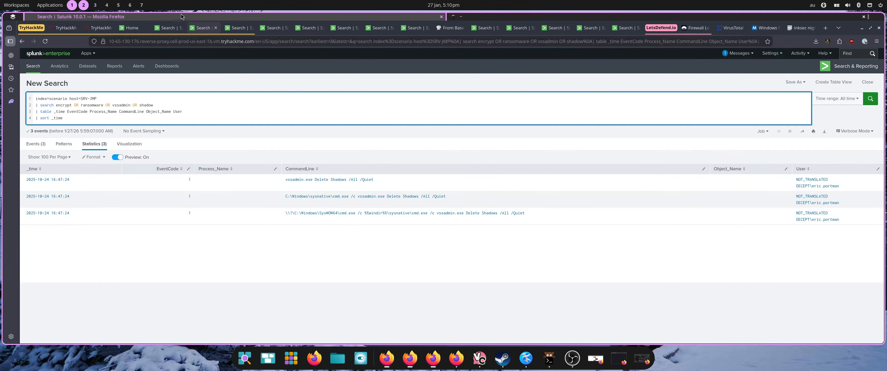
{"action": "left_click", "coordinate": [169, 28]}
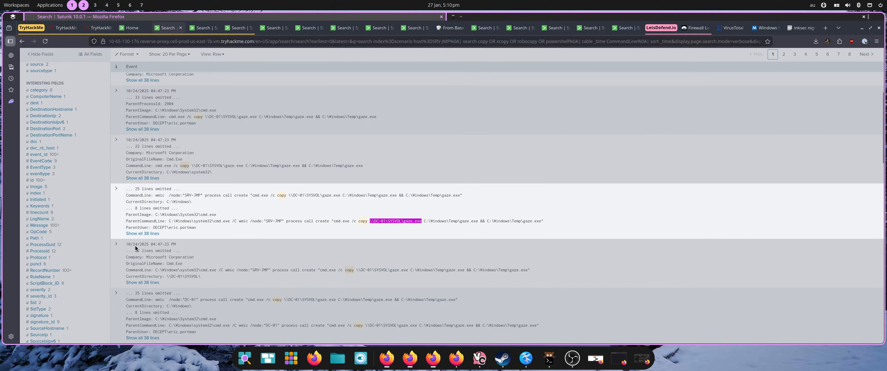
{"action": "left_click", "coordinate": [139, 234]}
{"action": "scroll", "coordinate": [203, 240], "scroll_direction": "down", "scroll_amount": 3}
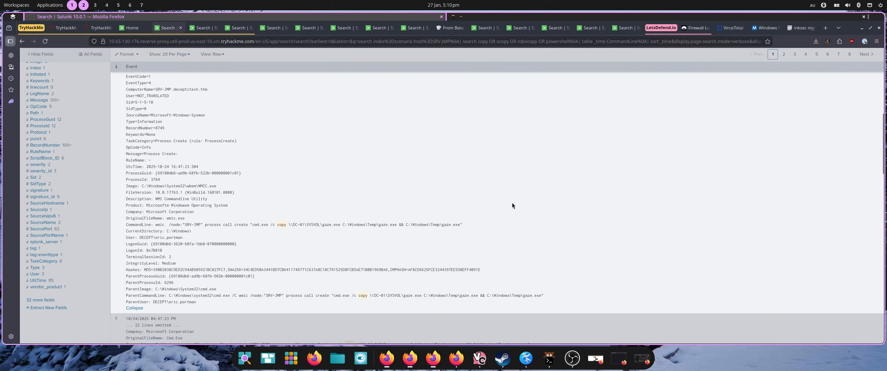
{"action": "scroll", "coordinate": [473, 168], "scroll_direction": "up", "scroll_amount": 10}
Examine the file's VirusTotal behavior report from the detection summary down to the Files Written list
{"action": "left_click", "coordinate": [730, 28]}
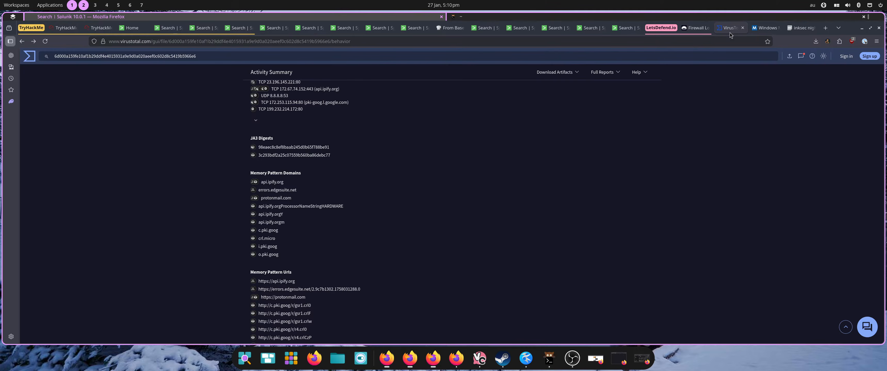
{"action": "scroll", "coordinate": [345, 165], "scroll_direction": "up", "scroll_amount": 10}
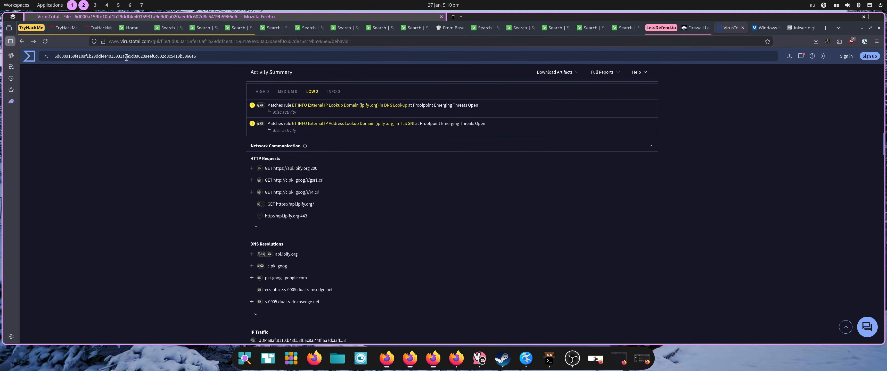
{"action": "scroll", "coordinate": [497, 185], "scroll_direction": "up", "scroll_amount": 10}
{"action": "scroll", "coordinate": [478, 185], "scroll_direction": "up", "scroll_amount": 10}
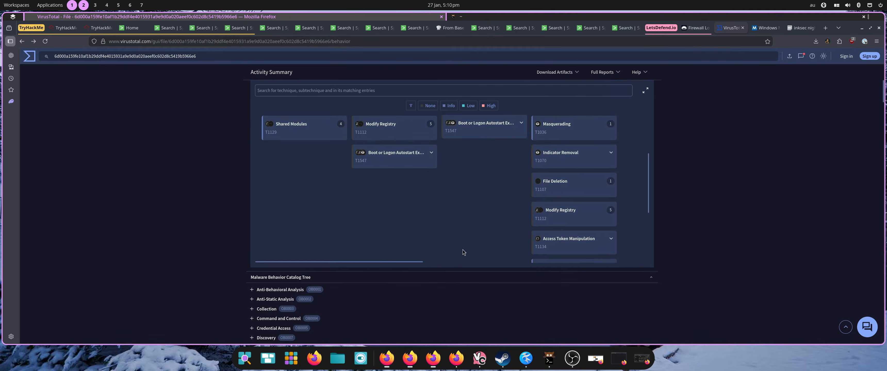
{"action": "scroll", "coordinate": [207, 196], "scroll_direction": "up", "scroll_amount": 3}
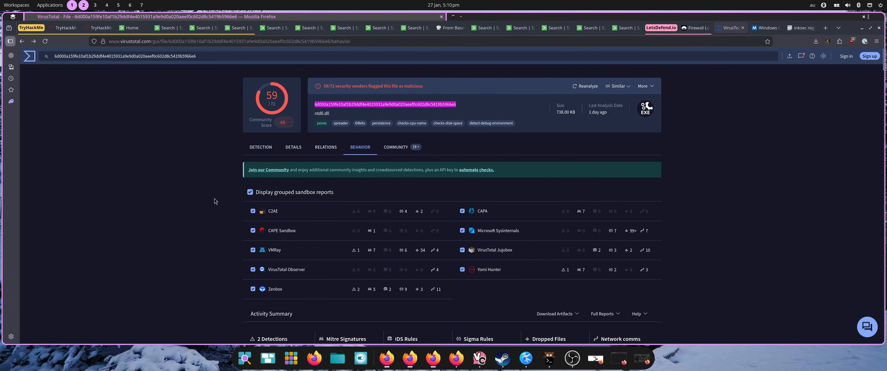
{"action": "scroll", "coordinate": [193, 275], "scroll_direction": "down", "scroll_amount": 10}
{"action": "scroll", "coordinate": [193, 275], "scroll_direction": "down", "scroll_amount": 15}
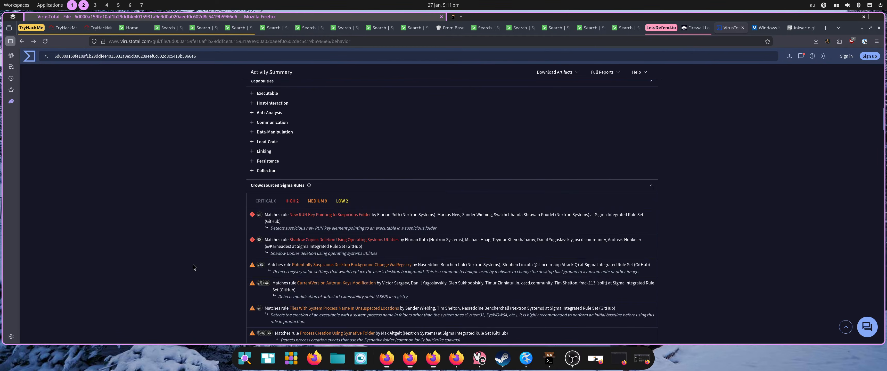
{"action": "scroll", "coordinate": [218, 230], "scroll_direction": "down", "scroll_amount": 10}
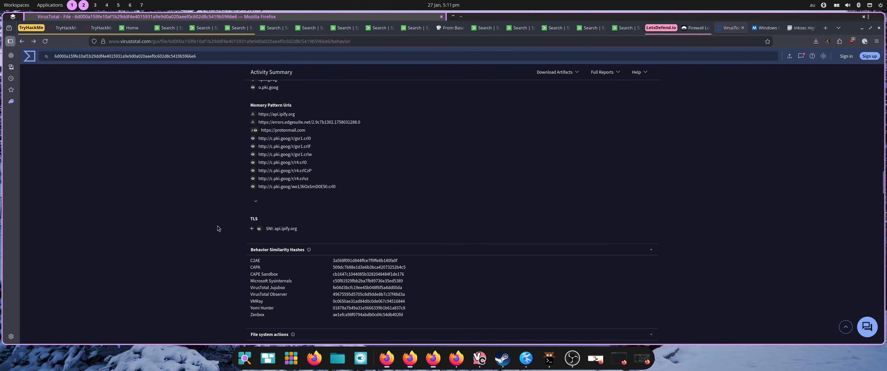
{"action": "scroll", "coordinate": [235, 193], "scroll_direction": "down", "scroll_amount": 8}
{"action": "scroll", "coordinate": [240, 228], "scroll_direction": "down", "scroll_amount": 4}
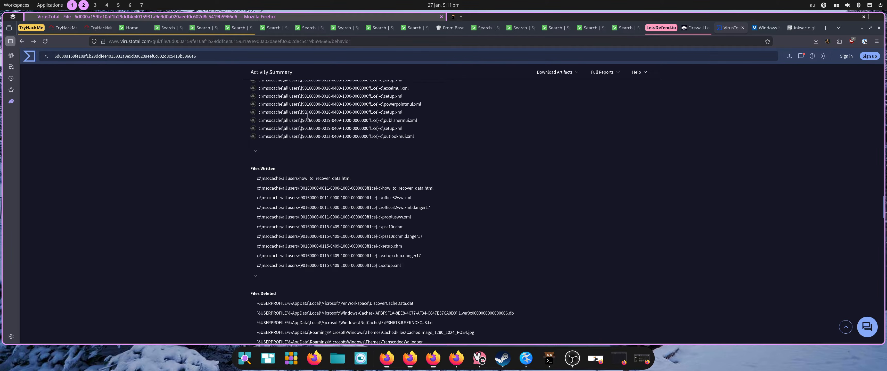
Read the MITRE ATT&CK technique page on Windows Management Instrumentation
{"action": "mouse_move", "coordinate": [277, 27]}
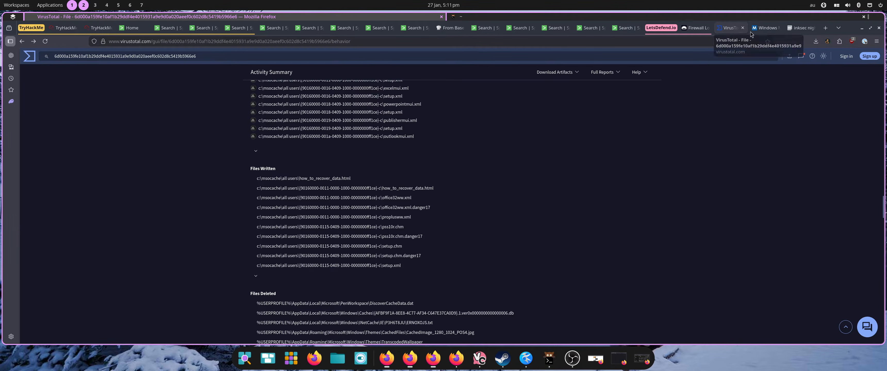
{"action": "left_click", "coordinate": [765, 28]}
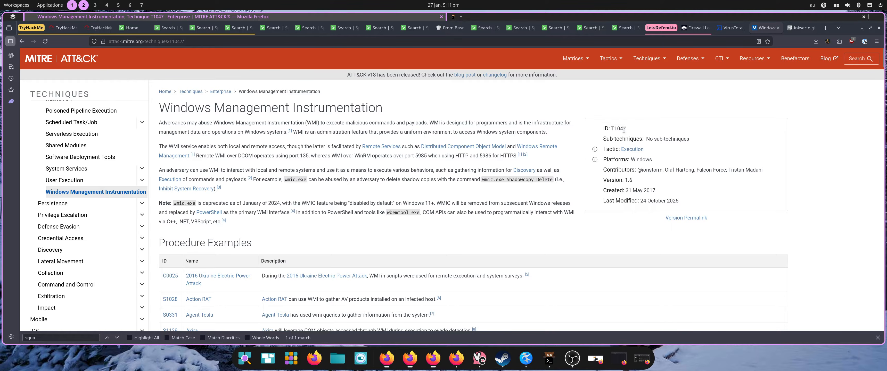
{"action": "double_click", "coordinate": [336, 155]}
Review the DC-01 gaze.exe process event and the SRV-JMP search for net view, wmic and ipconfig commands in Splunk
{"action": "left_click", "coordinate": [203, 28]}
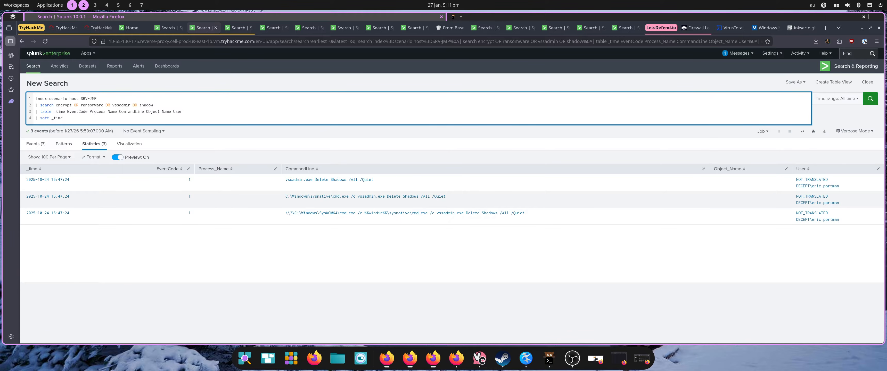
{"action": "left_click", "coordinate": [239, 30]}
{"action": "left_click", "coordinate": [271, 30]}
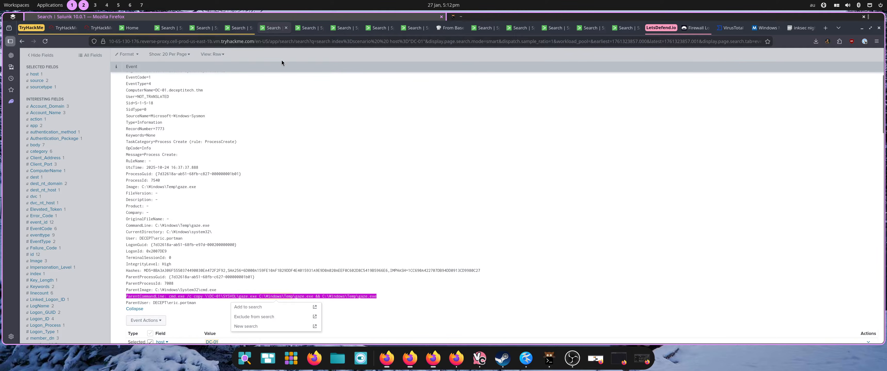
{"action": "left_click", "coordinate": [307, 28]}
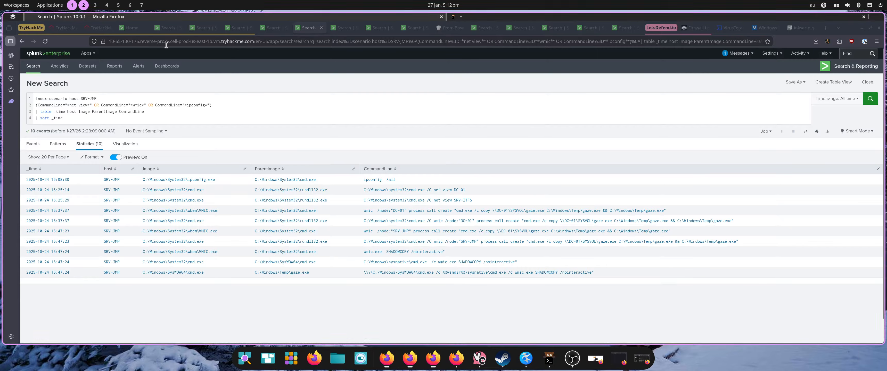
Write the port list 135, 139, 445, 3389, 5985 in the browser's address field
{"action": "key", "text": "ctrl+l"}
{"action": "type", "text": "135, 139, 445, 3389, 5985"}
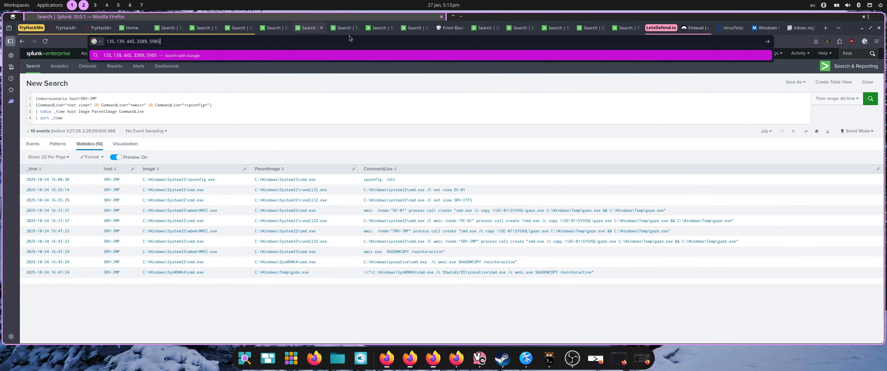
Review the SRV-JMP schtasks.exe process event and return to the table search for schtasks, ruche.dll and StartW command lines
{"action": "left_click", "coordinate": [344, 28]}
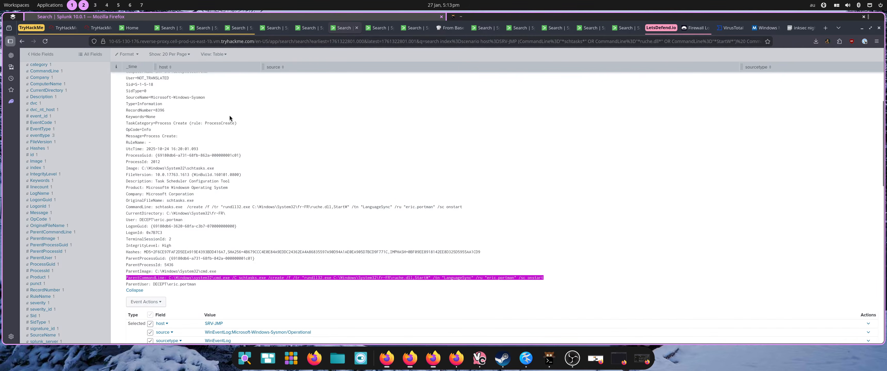
{"action": "scroll", "coordinate": [247, 184], "scroll_direction": "up", "scroll_amount": 5}
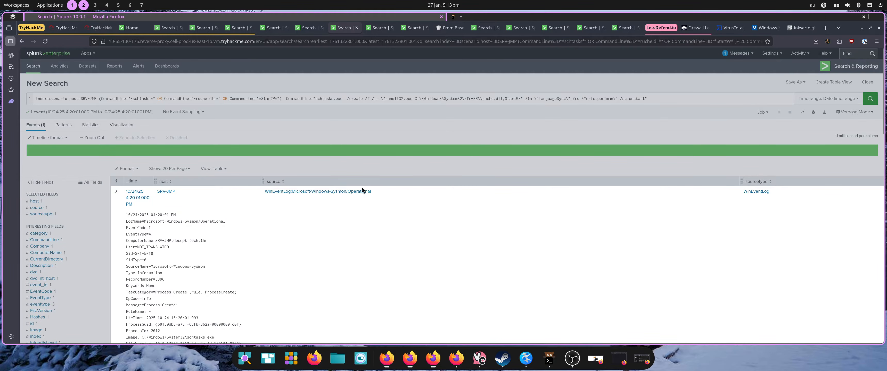
{"action": "left_click", "coordinate": [21, 41]}
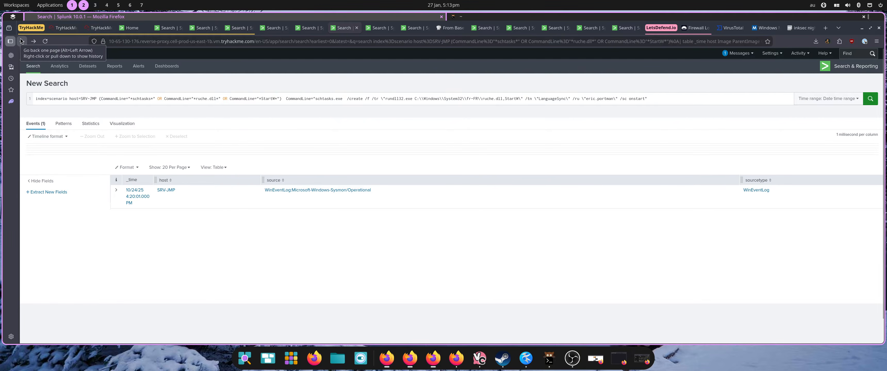
{"action": "triple_click", "coordinate": [81, 100]}
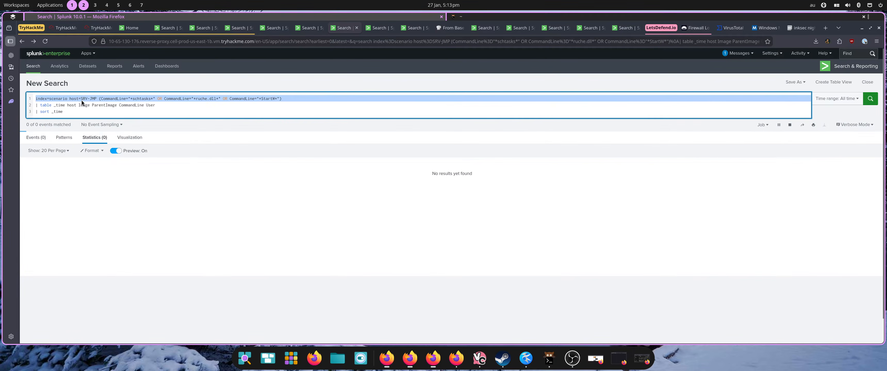
{"action": "left_click_drag", "start_coordinate": [63, 112], "coordinate": [53, 110]}
{"action": "key", "text": "ctrl+a"}
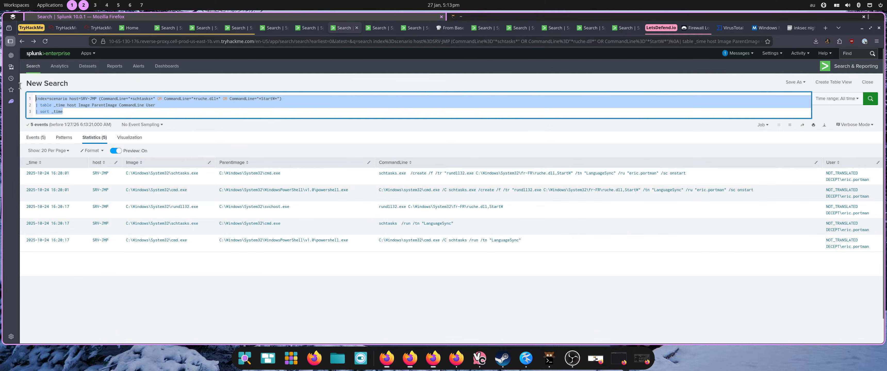
{"action": "left_click", "coordinate": [371, 308]}
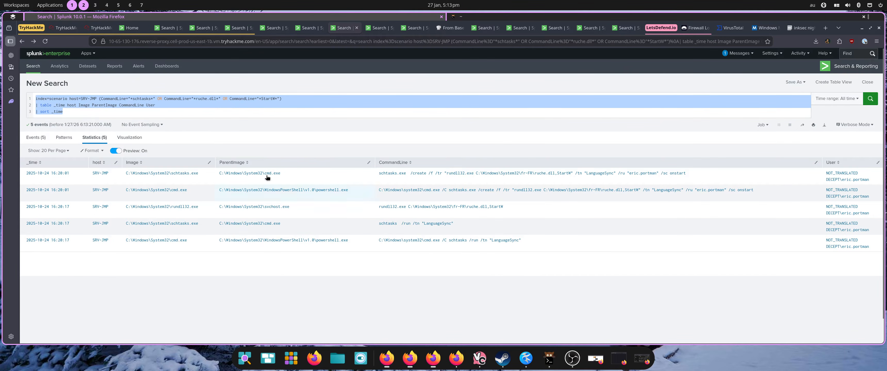
{"action": "left_click", "coordinate": [23, 47]}
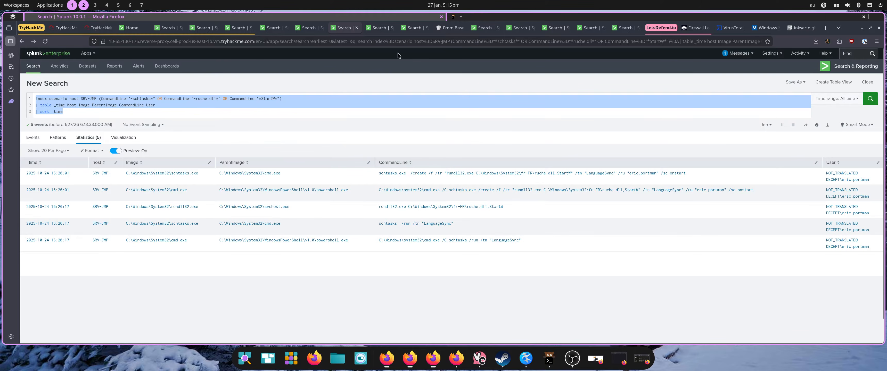
Inspect the SRV-JMP powershell.exe process event and copy the Base64 string following -EncodedCommand
{"action": "left_click", "coordinate": [378, 33]}
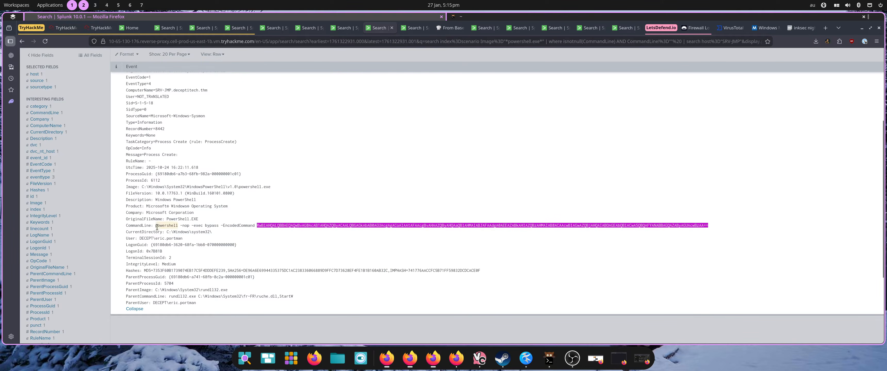
{"action": "scroll", "coordinate": [284, 251], "scroll_direction": "up", "scroll_amount": 4}
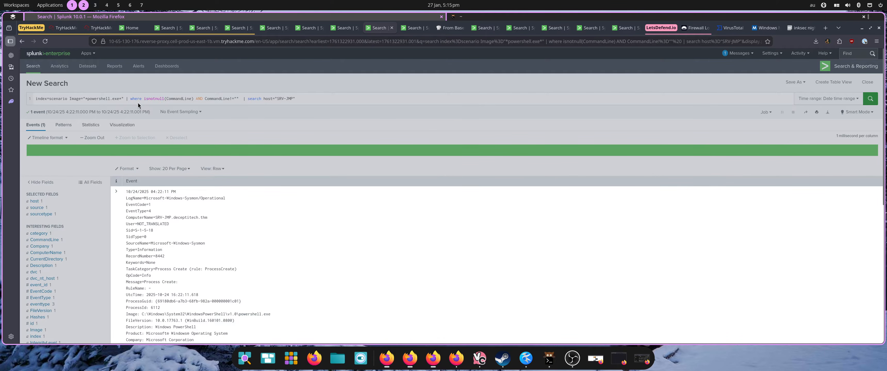
{"action": "scroll", "coordinate": [233, 192], "scroll_direction": "down", "scroll_amount": 4}
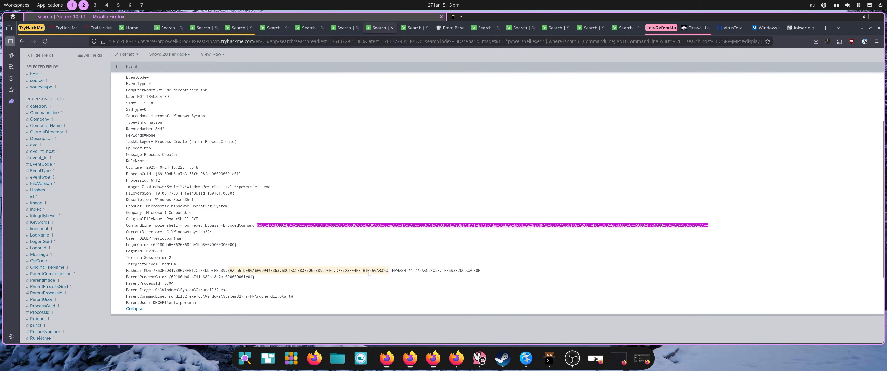
{"action": "right_click", "coordinate": [356, 226]}
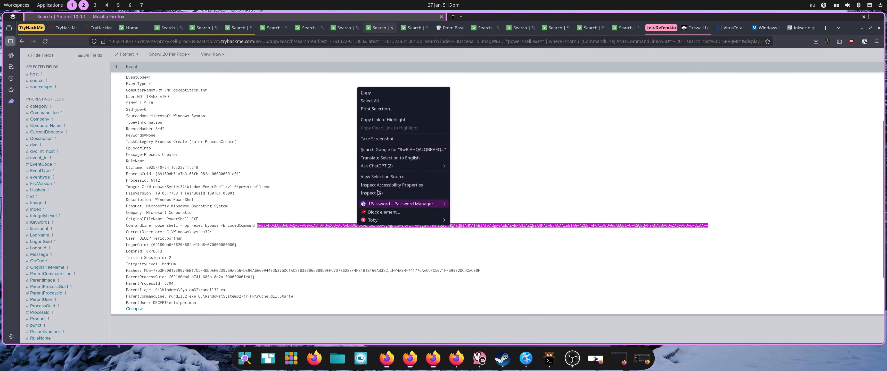
{"action": "left_click", "coordinate": [370, 95]}
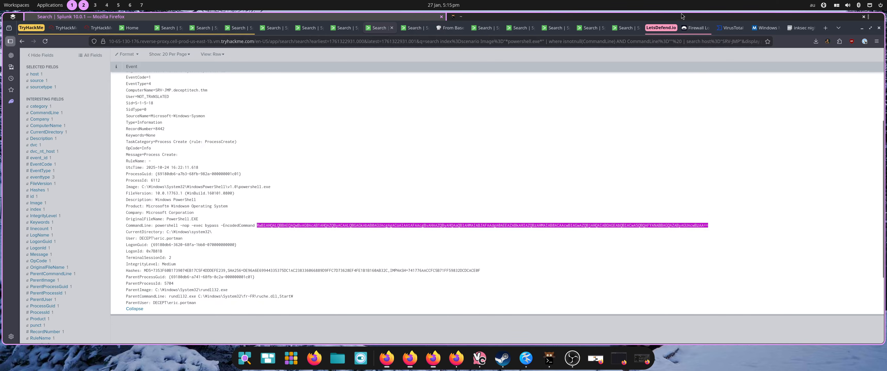
Open cyberchef.io in a new browser tab and decode the copied PowerShell string with a From Base64 operation
{"action": "left_click", "coordinate": [826, 28]}
{"action": "type", "text": "cyberchef.io/"}
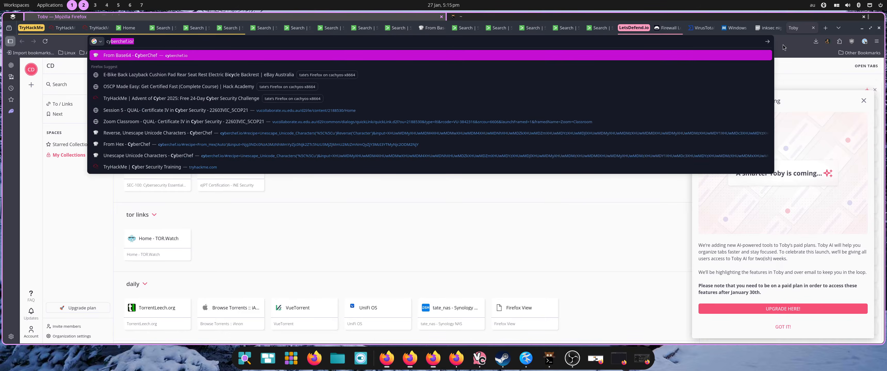
{"action": "key", "text": "Return"}
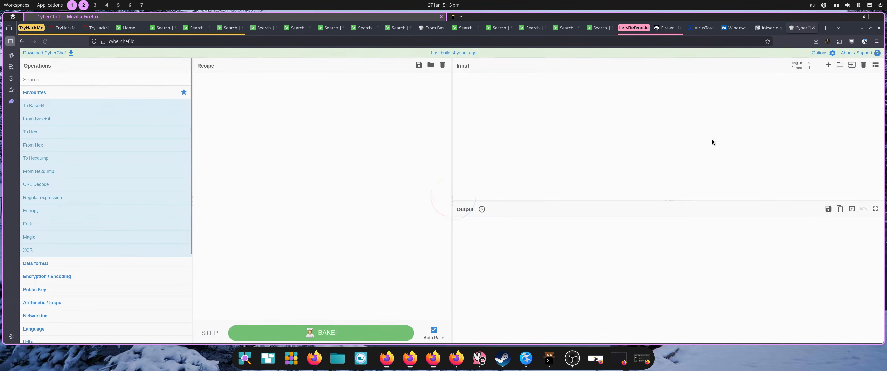
{"action": "left_click", "coordinate": [621, 119]}
{"action": "type", "text": "RwBlAHQALQBBAEQAQwBvAG0AcAB1AHQAZQByACAALQBGAGkAbAB0AGUAcgAgACoAIAAtAFAAcgBvAHAAZQByAHQAaQBlAHMAIABJAFAAdgA0AEEAZABkAHIAZQBzAHMAIAB8ACAAcwBlAGwAZQBjAHQAIABOAGEAbQBlACwASQBQAFYANABBAGQAZAByAGUAcwBzAA=="}
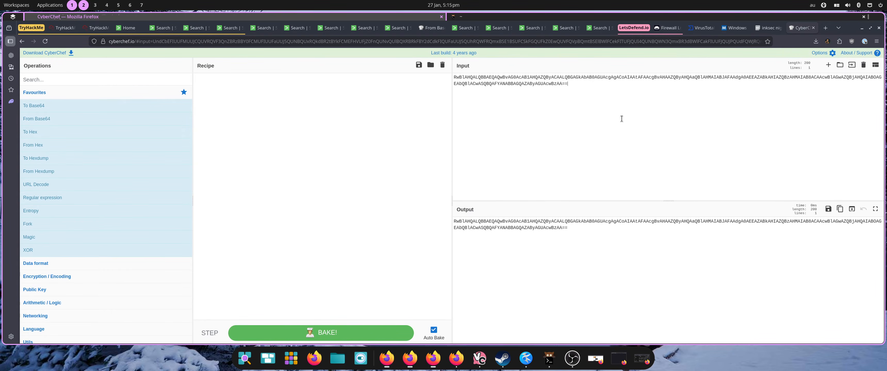
{"action": "left_click", "coordinate": [54, 79]}
{"action": "left_click_drag", "start_coordinate": [45, 119], "coordinate": [248, 114]}
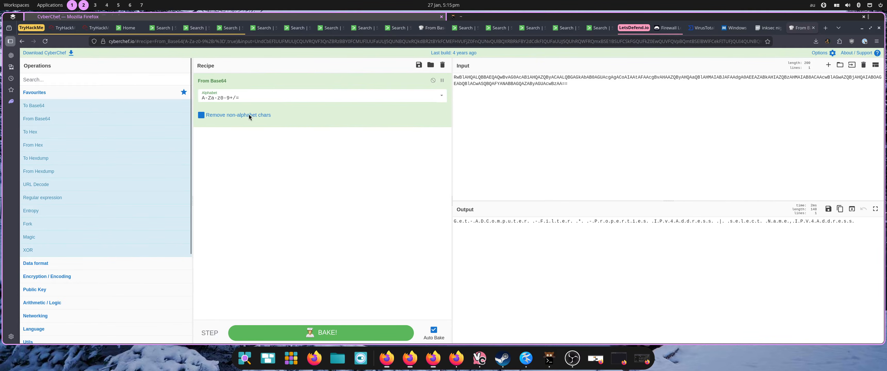
Find the text operations and add Encode text to the recipe below From Base64
{"action": "left_click", "coordinate": [51, 80]}
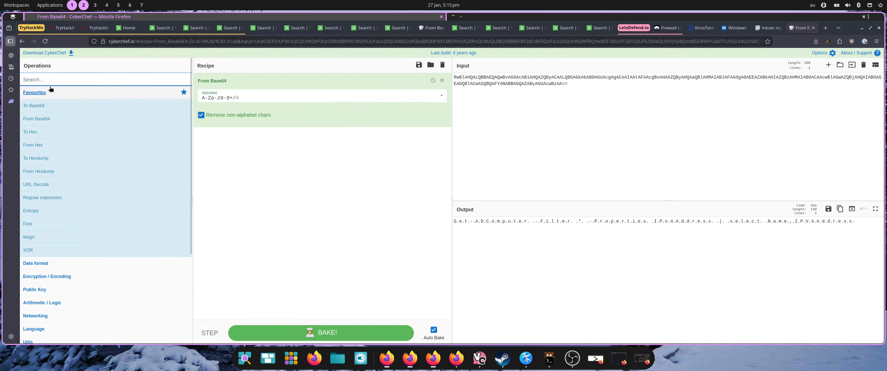
{"action": "type", "text": "dec"}
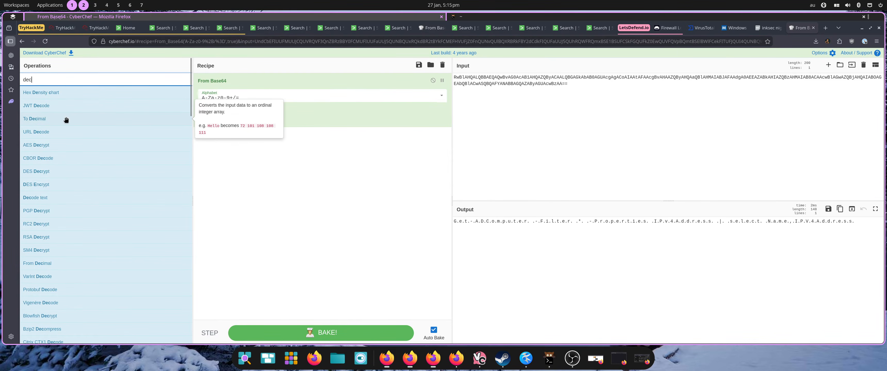
{"action": "key", "text": "BackSpace"}
{"action": "key", "text": "BackSpace"}
{"action": "key", "text": "BackSpace"}
{"action": "type", "text": "text"}
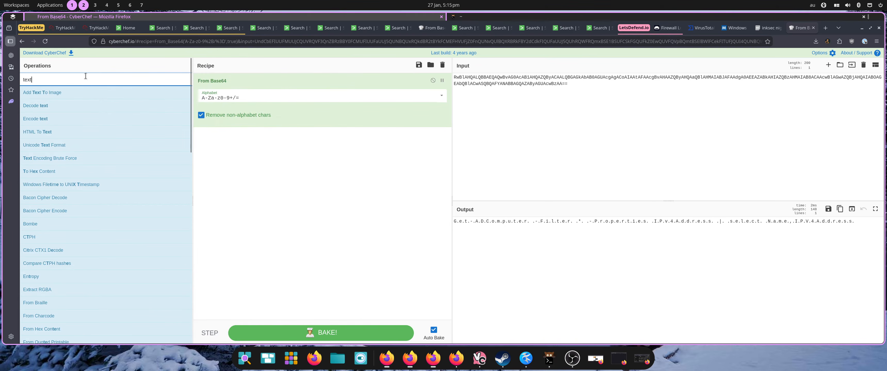
{"action": "left_click_drag", "start_coordinate": [39, 121], "coordinate": [282, 149]}
Try UTF-16BE, UTF-32LE, UTF-32BE, UTF-16LE and UTF-7 in Encode text, remove that operation and select the whole encoded input
{"action": "left_click", "coordinate": [282, 148]}
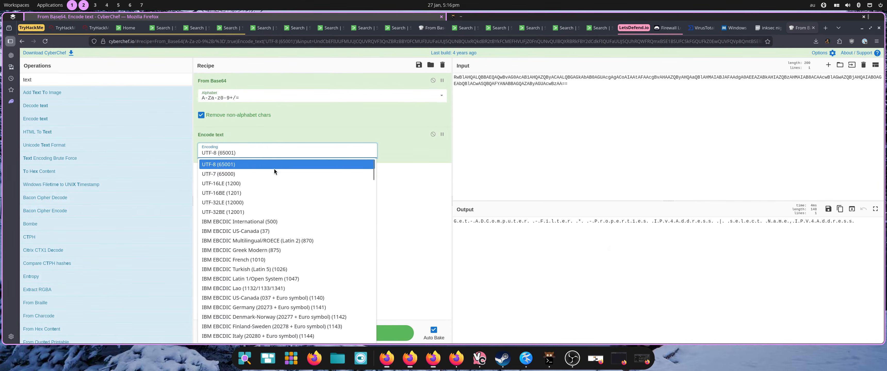
{"action": "left_click", "coordinate": [256, 192]}
{"action": "left_click", "coordinate": [240, 152]}
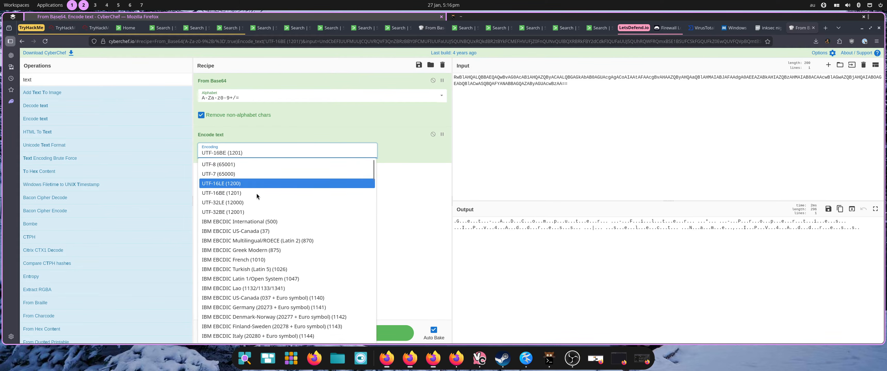
{"action": "left_click", "coordinate": [255, 201]}
{"action": "left_click", "coordinate": [269, 153]}
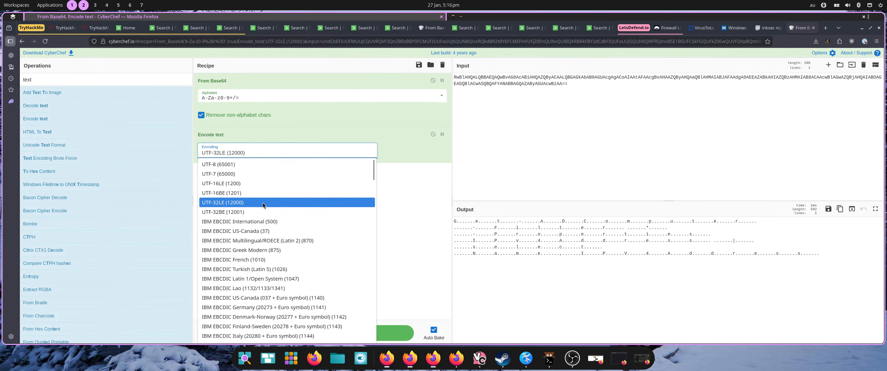
{"action": "left_click", "coordinate": [260, 211]}
{"action": "left_click", "coordinate": [283, 155]}
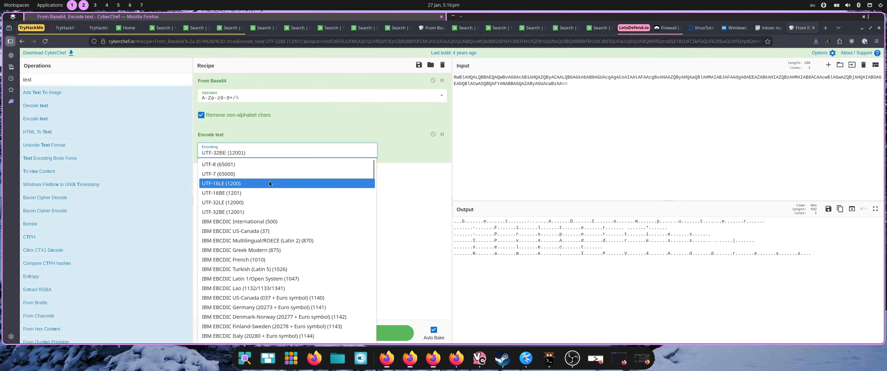
{"action": "left_click", "coordinate": [269, 182]}
{"action": "left_click", "coordinate": [281, 152]}
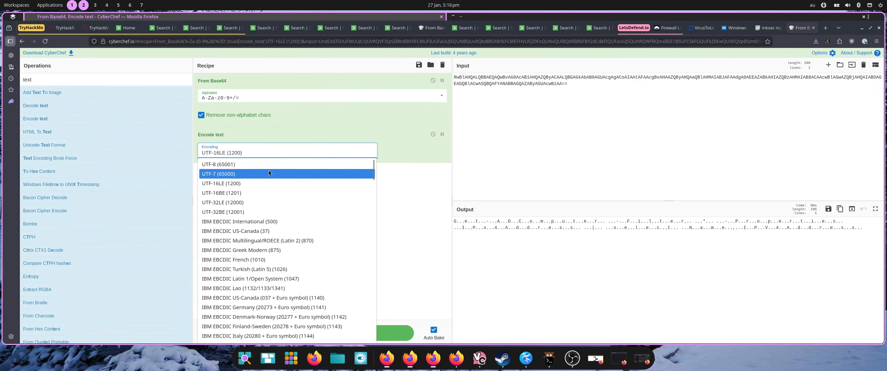
{"action": "left_click", "coordinate": [268, 171]}
{"action": "left_click", "coordinate": [281, 146]}
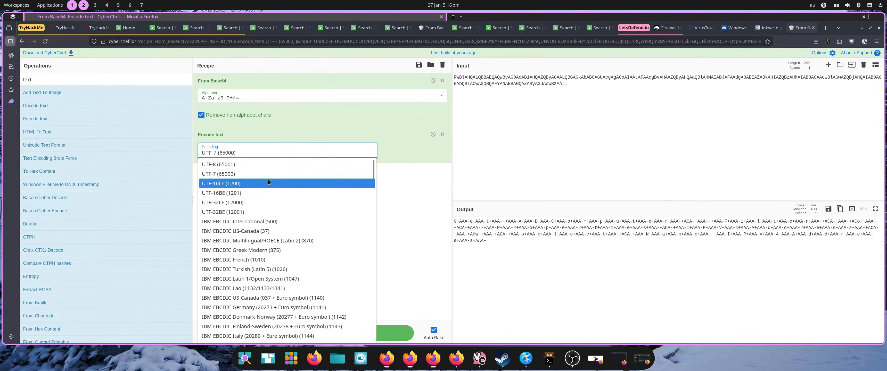
{"action": "left_click", "coordinate": [268, 179]}
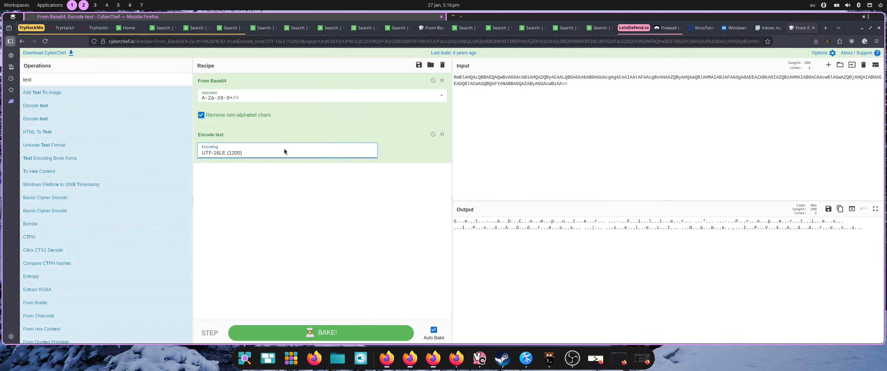
{"action": "left_click_drag", "start_coordinate": [303, 140], "coordinate": [109, 171]}
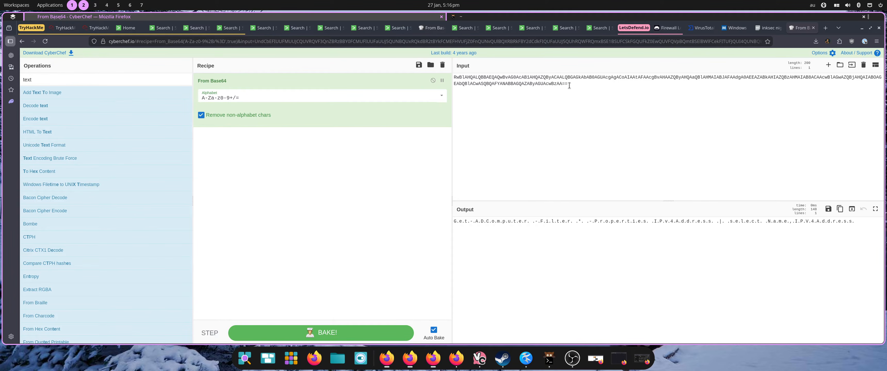
{"action": "left_click_drag", "start_coordinate": [569, 85], "coordinate": [451, 79]}
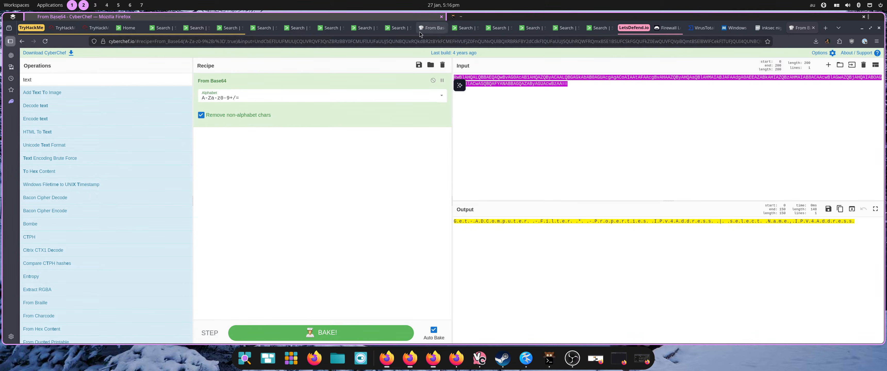
Examine the SRV-JMP EventCode 4104 script block search in Splunk, including the script text and file path of part 2 of 24
{"action": "left_click", "coordinate": [362, 25]}
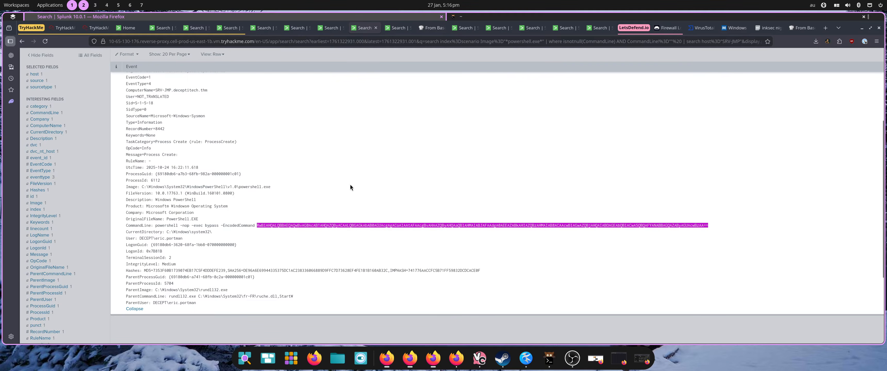
{"action": "left_click", "coordinate": [395, 29]}
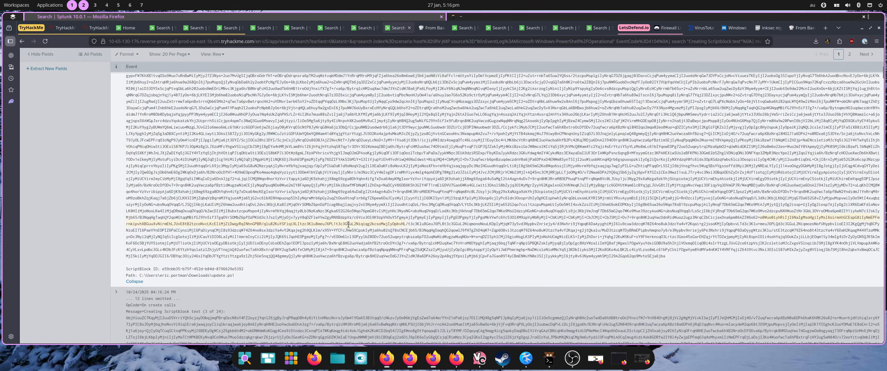
{"action": "scroll", "coordinate": [349, 225], "scroll_direction": "up", "scroll_amount": 10}
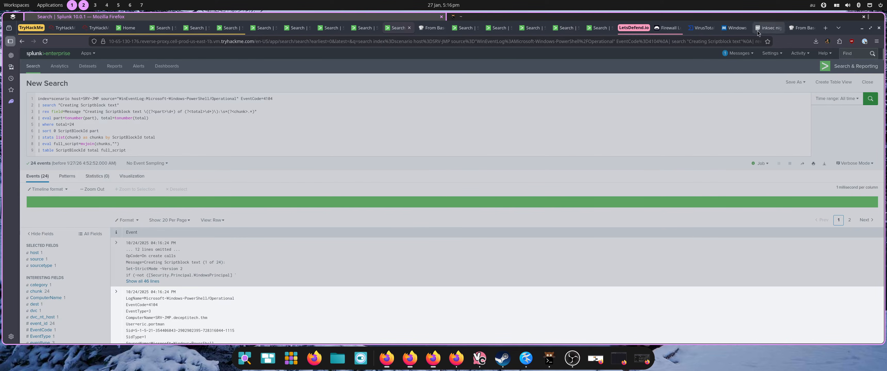
{"action": "scroll", "coordinate": [239, 222], "scroll_direction": "down", "scroll_amount": 8}
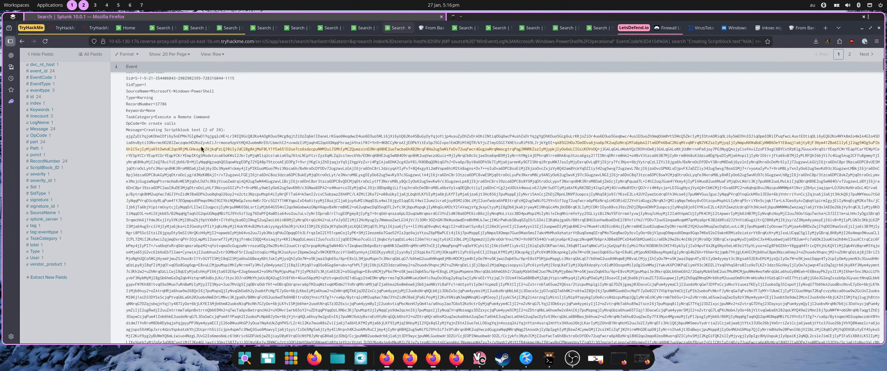
{"action": "scroll", "coordinate": [206, 155], "scroll_direction": "down", "scroll_amount": 10}
{"action": "scroll", "coordinate": [209, 131], "scroll_direction": "up", "scroll_amount": 1}
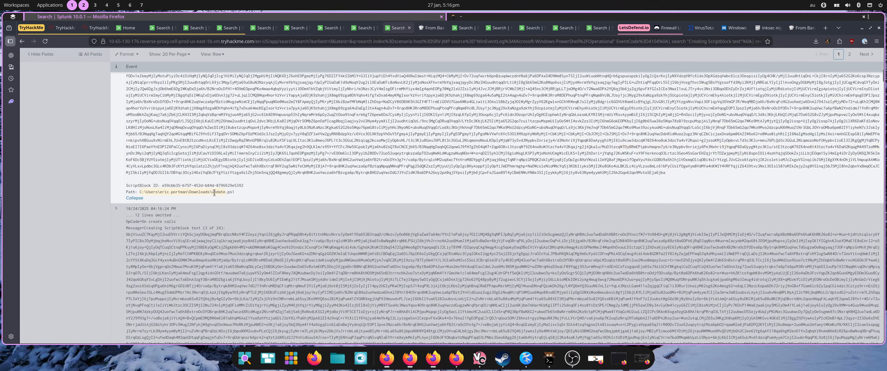
{"action": "left_click_drag", "start_coordinate": [139, 192], "coordinate": [224, 192]}
{"action": "scroll", "coordinate": [232, 194], "scroll_direction": "up", "scroll_amount": 12}
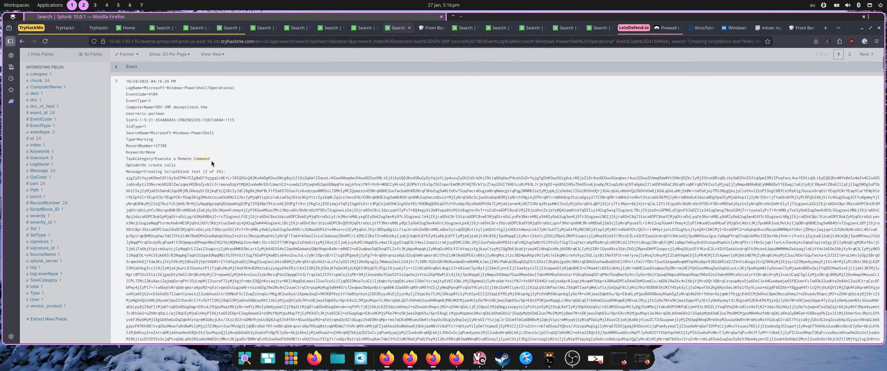
{"action": "scroll", "coordinate": [217, 190], "scroll_direction": "up", "scroll_amount": 2}
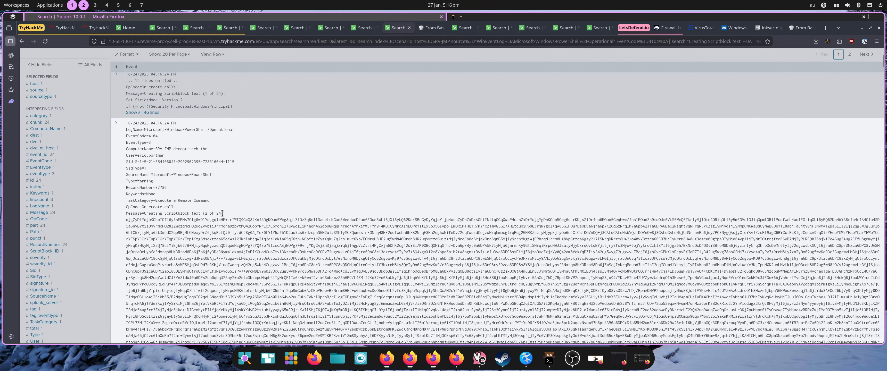
Review the script block reassembly query and read through the full encoded chunk of the part 2 of 24 event
{"action": "scroll", "coordinate": [223, 214], "scroll_direction": "up", "scroll_amount": 4}
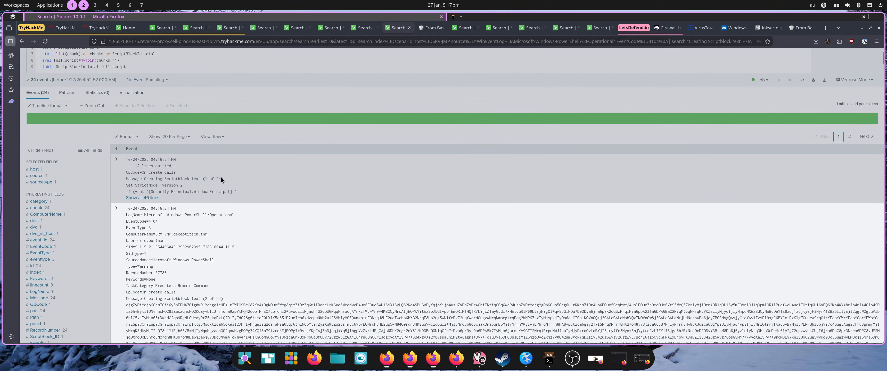
{"action": "scroll", "coordinate": [189, 220], "scroll_direction": "down", "scroll_amount": 5}
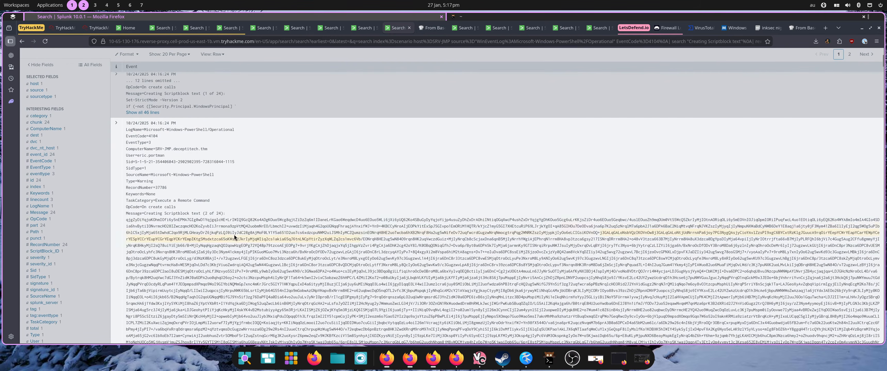
{"action": "scroll", "coordinate": [233, 241], "scroll_direction": "up", "scroll_amount": 10}
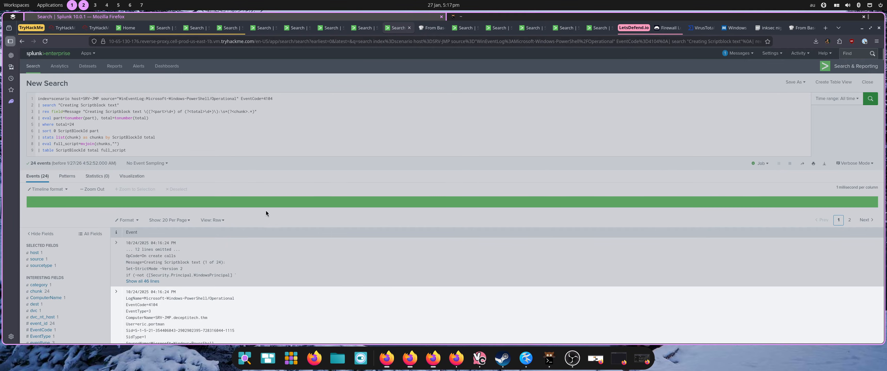
{"action": "scroll", "coordinate": [265, 214], "scroll_direction": "down", "scroll_amount": 2}
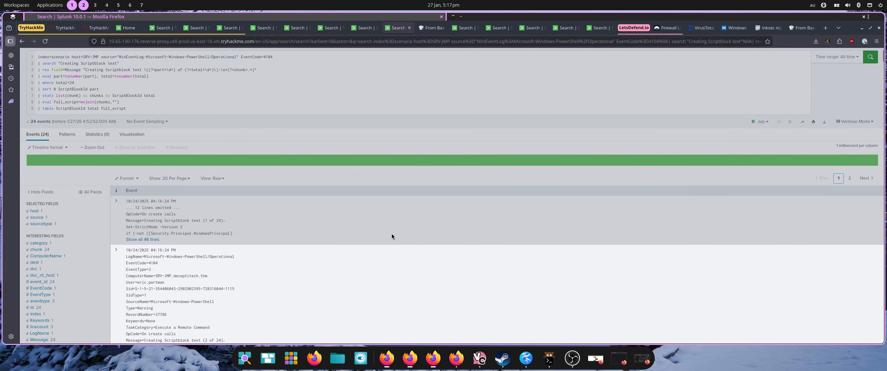
{"action": "scroll", "coordinate": [391, 233], "scroll_direction": "down", "scroll_amount": 10}
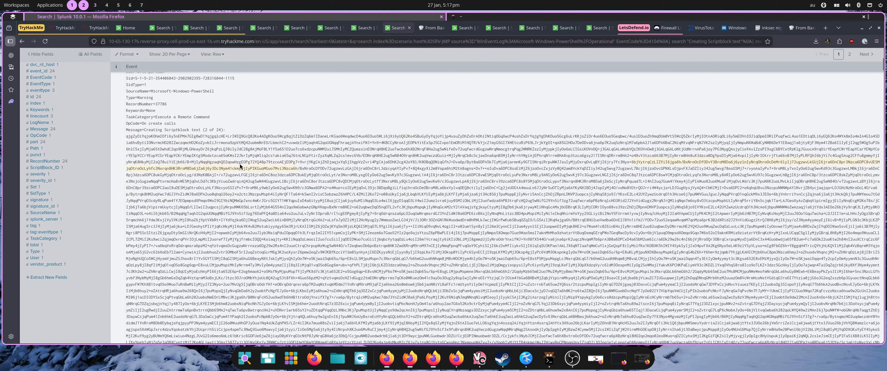
{"action": "left_click_drag", "start_coordinate": [126, 136], "coordinate": [221, 136]}
{"action": "scroll", "coordinate": [422, 225], "scroll_direction": "down", "scroll_amount": 12}
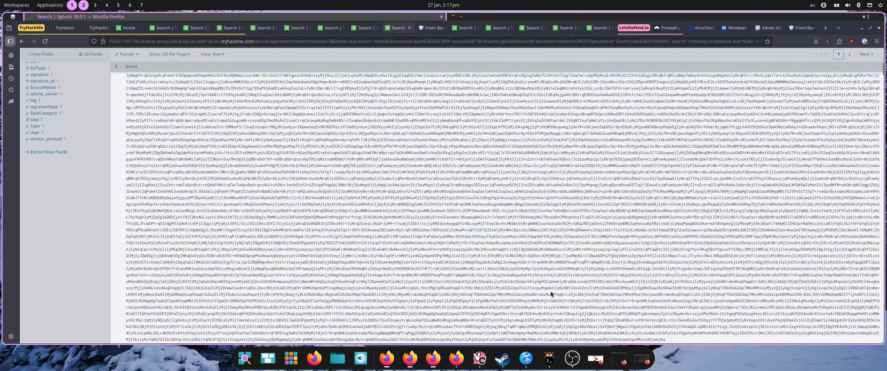
{"action": "scroll", "coordinate": [450, 82], "scroll_direction": "up", "scroll_amount": 8}
{"action": "scroll", "coordinate": [450, 82], "scroll_direction": "up", "scroll_amount": 4}
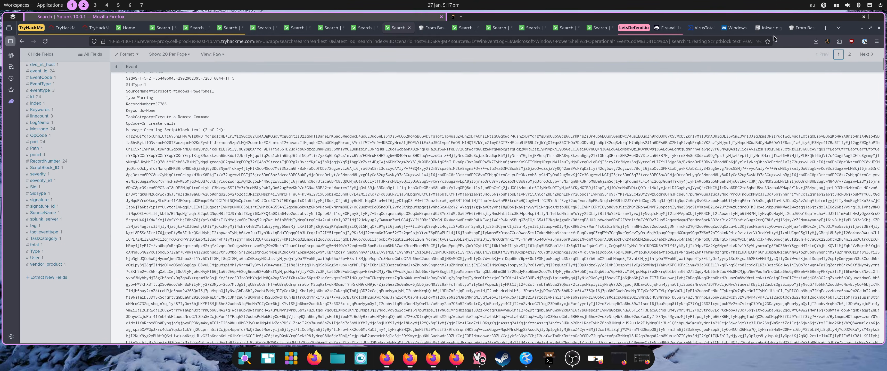
Switch to the Pastebin page with the combined blob and examine its encoded text, glancing at the decoded PowerShell command in CyberChef
{"action": "left_click", "coordinate": [767, 34]}
{"action": "scroll", "coordinate": [428, 233], "scroll_direction": "down", "scroll_amount": 10}
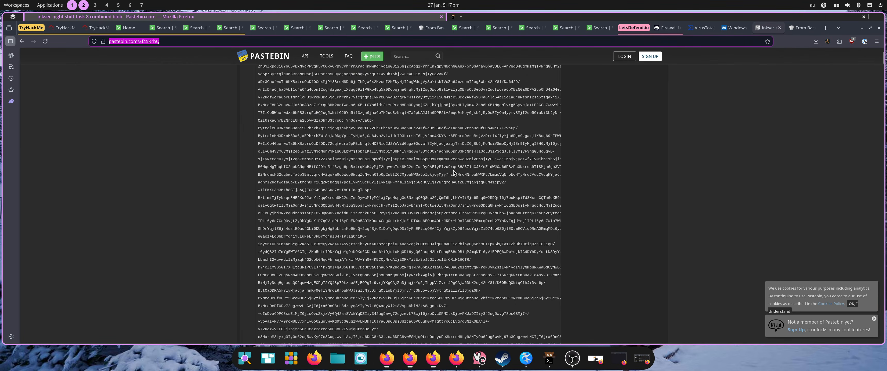
{"action": "scroll", "coordinate": [428, 233], "scroll_direction": "down", "scroll_amount": 15}
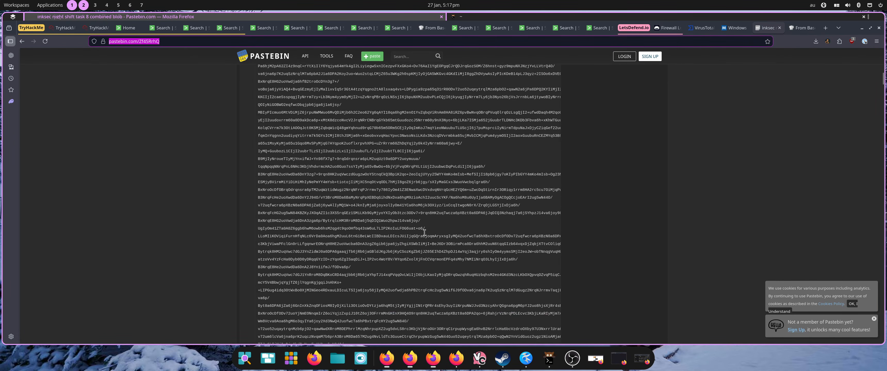
{"action": "scroll", "coordinate": [426, 227], "scroll_direction": "down", "scroll_amount": 15}
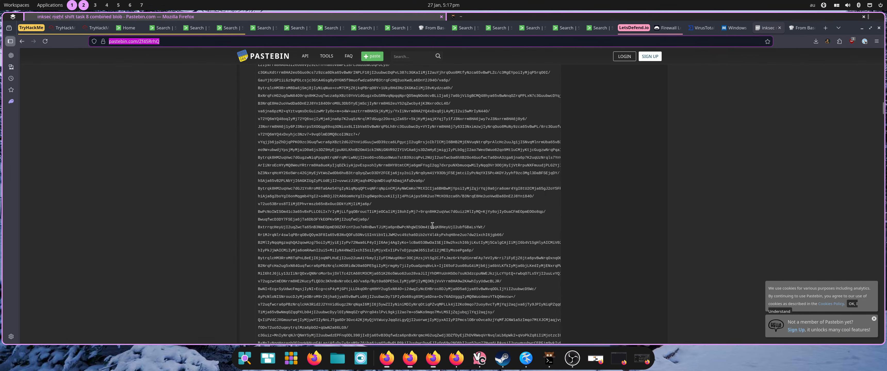
{"action": "scroll", "coordinate": [445, 235], "scroll_direction": "down", "scroll_amount": 4}
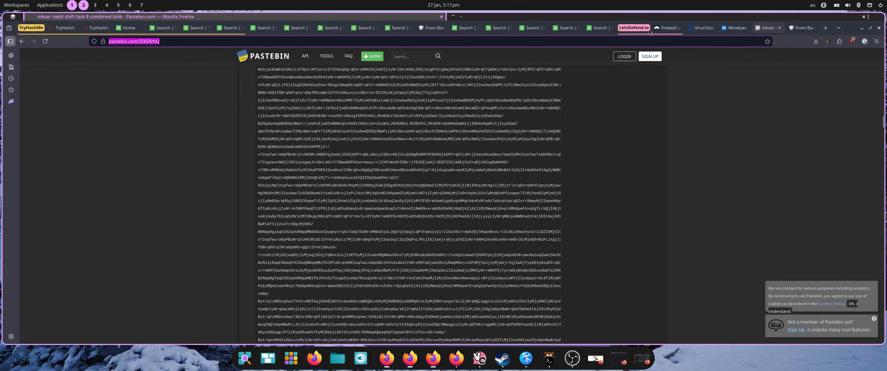
{"action": "left_click", "coordinate": [803, 28]}
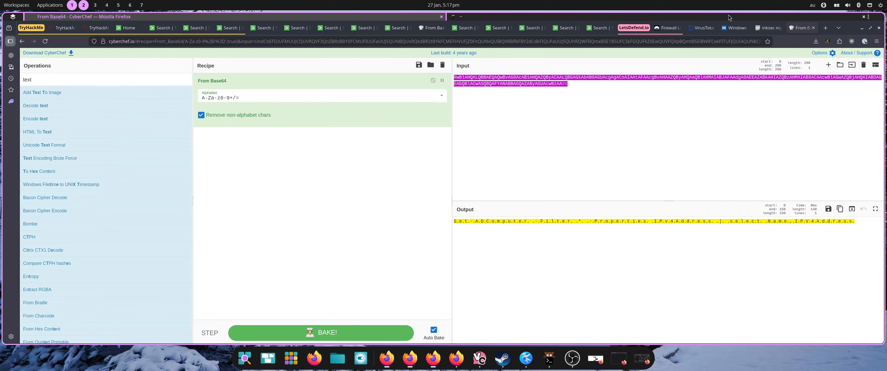
{"action": "left_click", "coordinate": [768, 28]}
{"action": "double_click", "coordinate": [430, 191]}
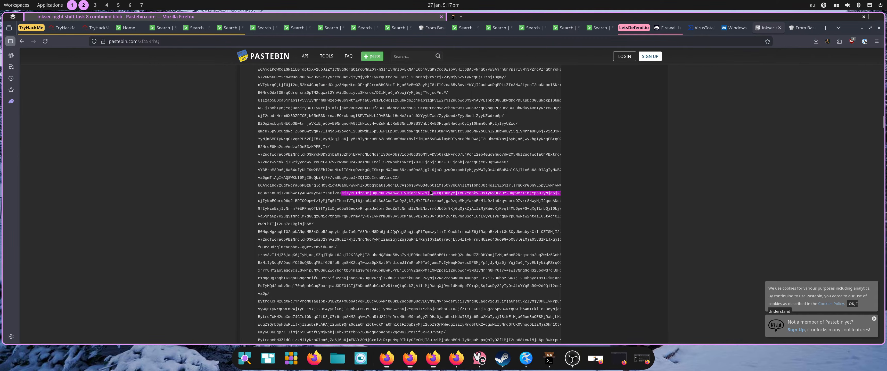
{"action": "left_click_drag", "start_coordinate": [430, 191], "coordinate": [430, 188]}
{"action": "scroll", "coordinate": [402, 191], "scroll_direction": "up", "scroll_amount": 8}
{"action": "scroll", "coordinate": [401, 193], "scroll_direction": "up", "scroll_amount": 10}
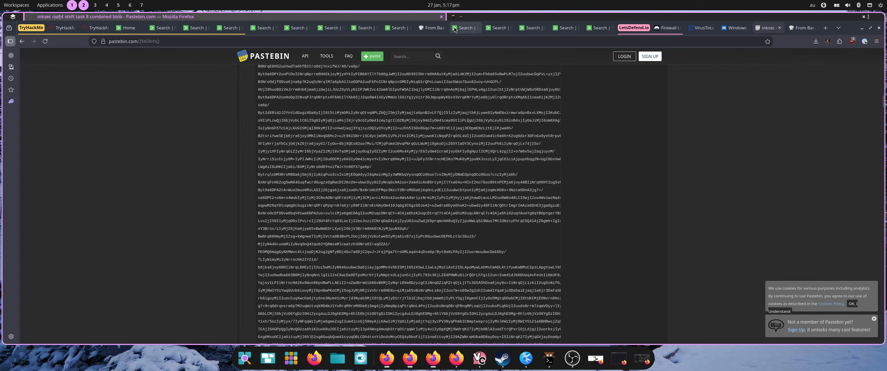
In the CyberChef recipe with From Base64 and XOR key 23, add MD5 below XOR and select the resulting hash
{"action": "left_click", "coordinate": [430, 28]}
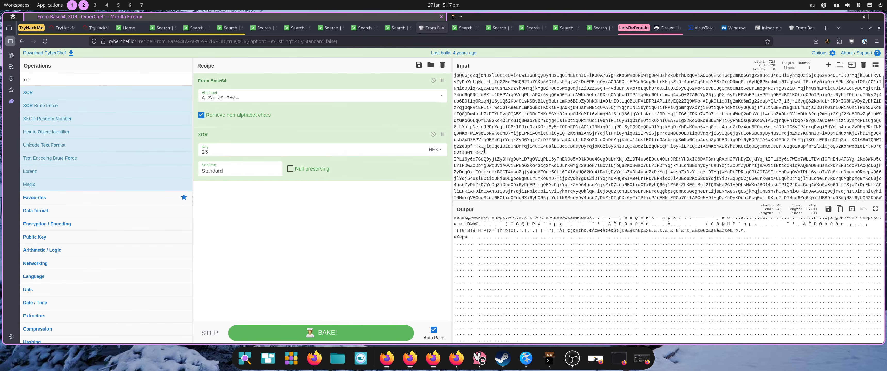
{"action": "scroll", "coordinate": [489, 148], "scroll_direction": "up", "scroll_amount": 10}
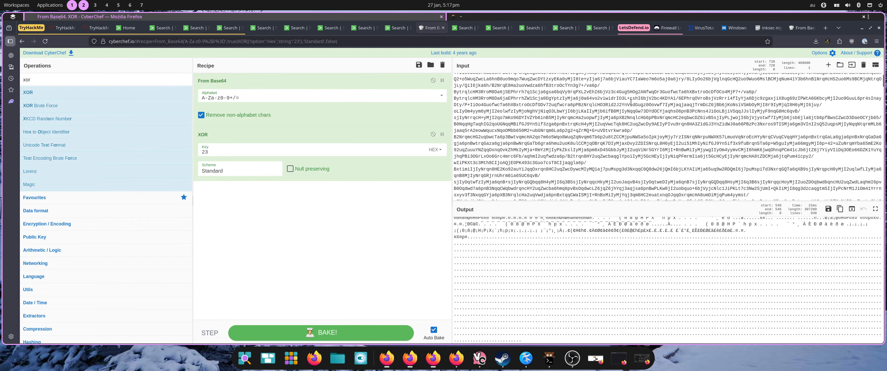
{"action": "scroll", "coordinate": [630, 133], "scroll_direction": "up", "scroll_amount": 10}
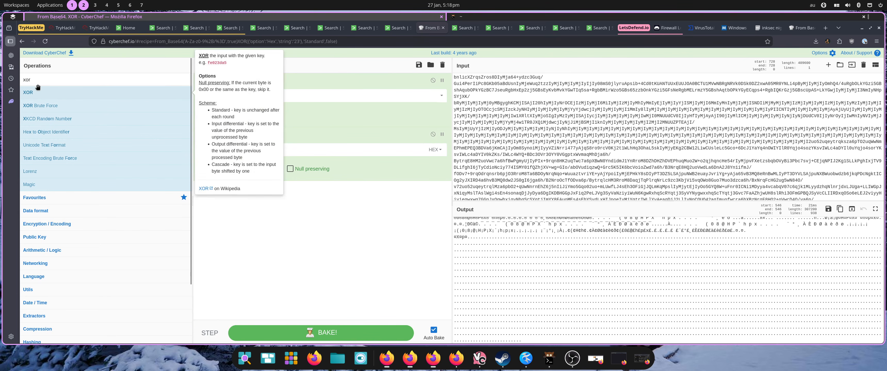
{"action": "left_click_drag", "start_coordinate": [33, 81], "coordinate": [7, 83]}
{"action": "key", "text": "BackSpace"}
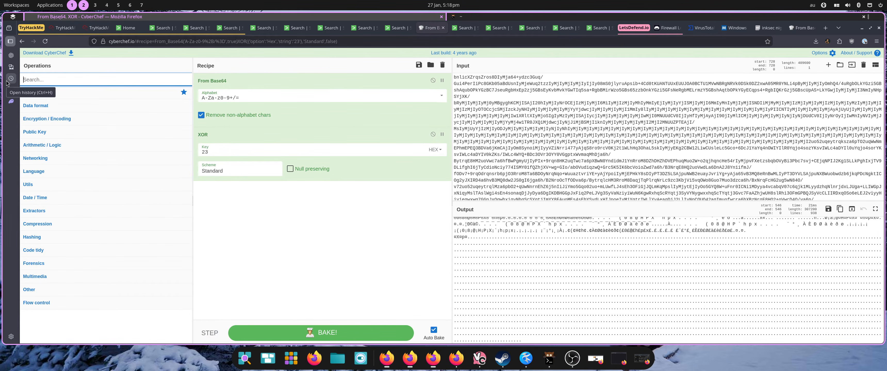
{"action": "type", "text": "md"}
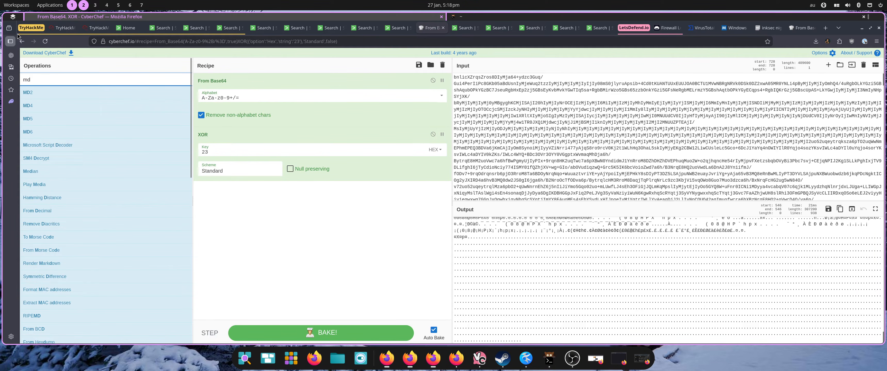
{"action": "left_click_drag", "start_coordinate": [26, 119], "coordinate": [244, 191]}
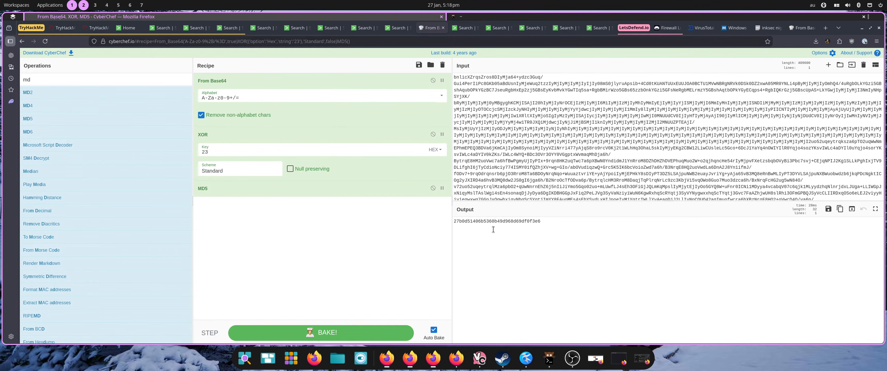
{"action": "double_click", "coordinate": [478, 223]}
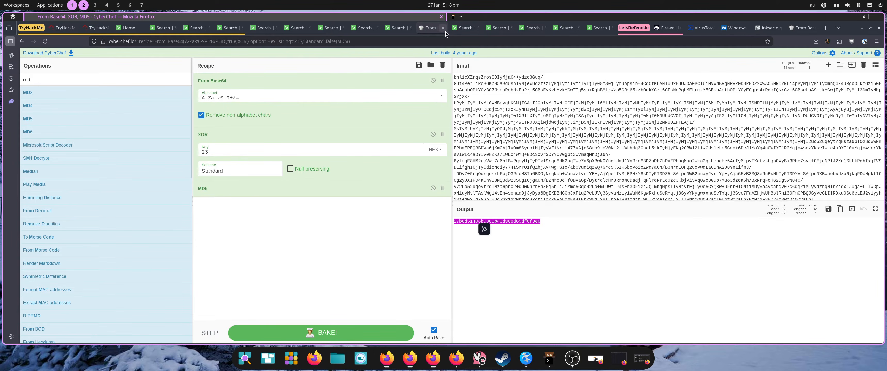
Examine the Splunk EventCode 4624 search for logon types 3 and 10, including its query and the Workstation_Name values
{"action": "left_click", "coordinate": [463, 31]}
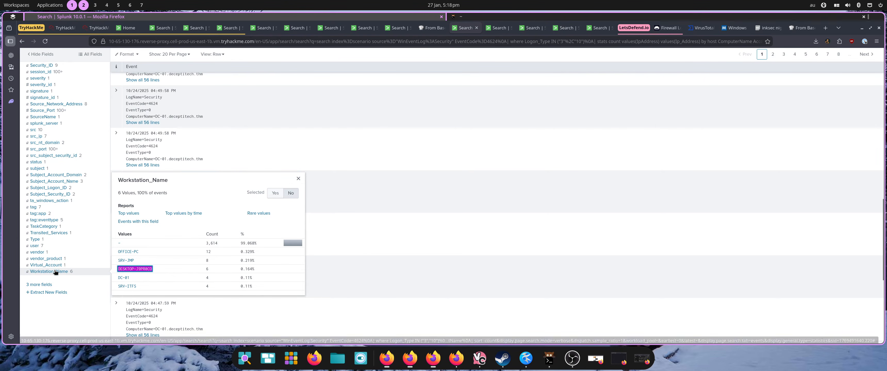
{"action": "scroll", "coordinate": [212, 127], "scroll_direction": "up", "scroll_amount": 5}
{"action": "scroll", "coordinate": [210, 129], "scroll_direction": "up", "scroll_amount": 5}
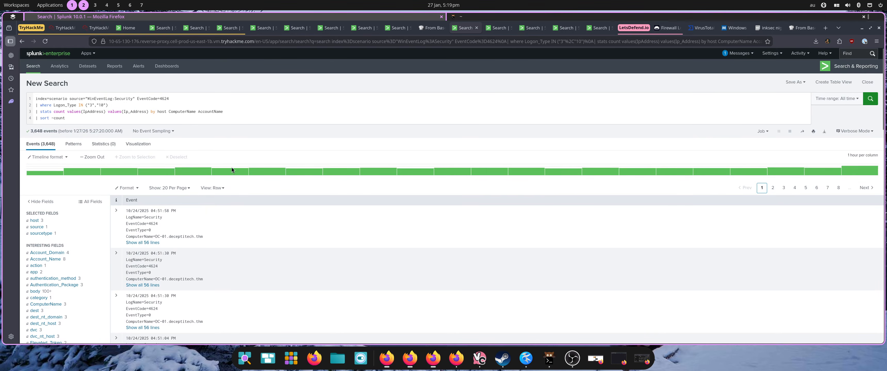
{"action": "scroll", "coordinate": [232, 170], "scroll_direction": "down", "scroll_amount": 10}
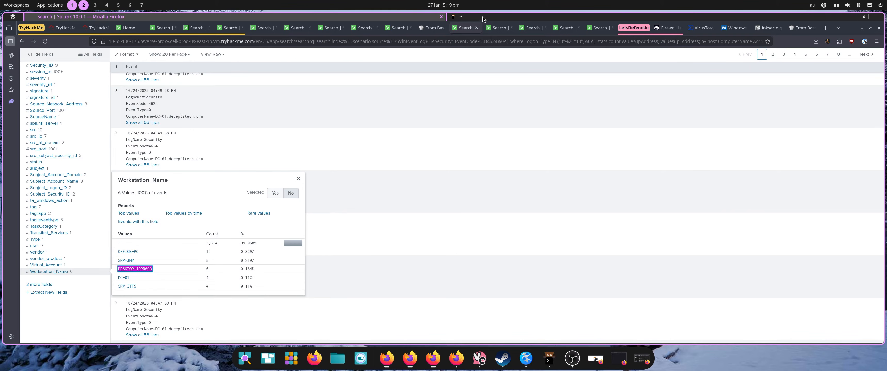
Review the Splunk searches for Desktop\Shared objects, AWS source IP addresses, and S3 GetObject and PutObject request keys
{"action": "left_click", "coordinate": [498, 28]}
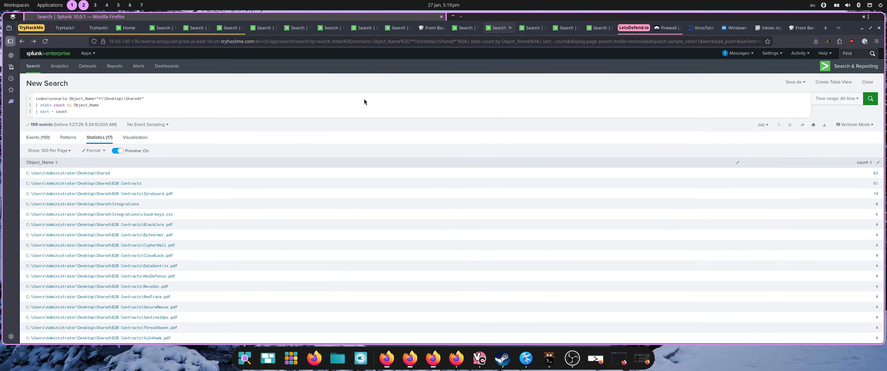
{"action": "scroll", "coordinate": [186, 250], "scroll_direction": "down", "scroll_amount": 1}
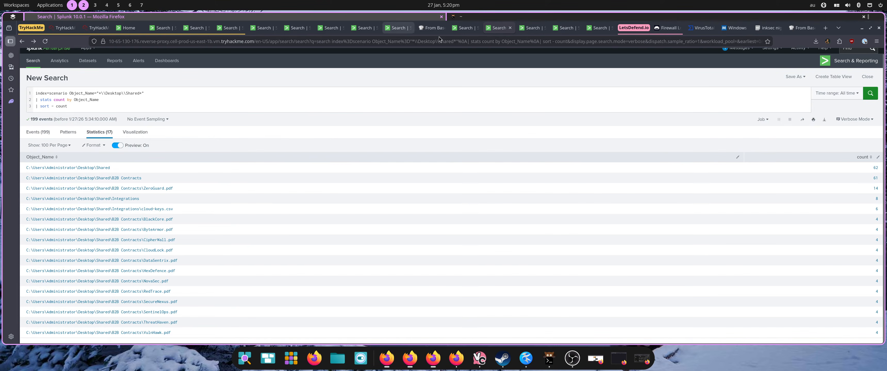
{"action": "left_click", "coordinate": [532, 28]}
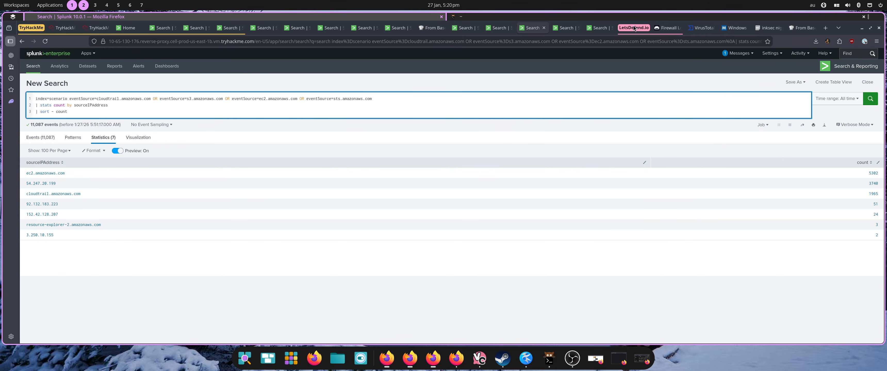
{"action": "left_click", "coordinate": [570, 29]}
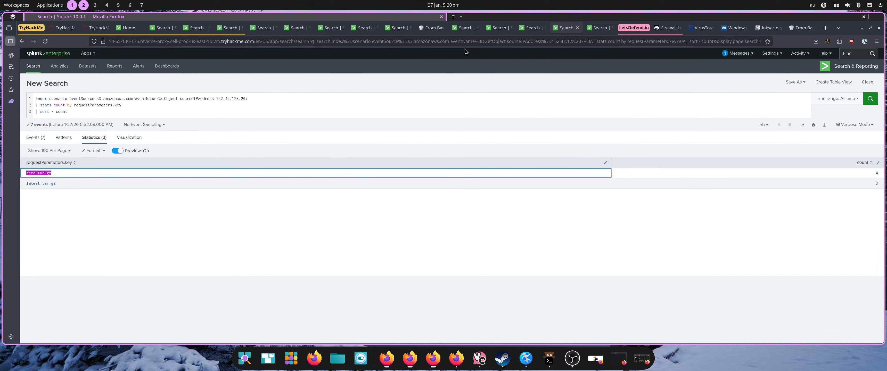
{"action": "left_click", "coordinate": [600, 34]}
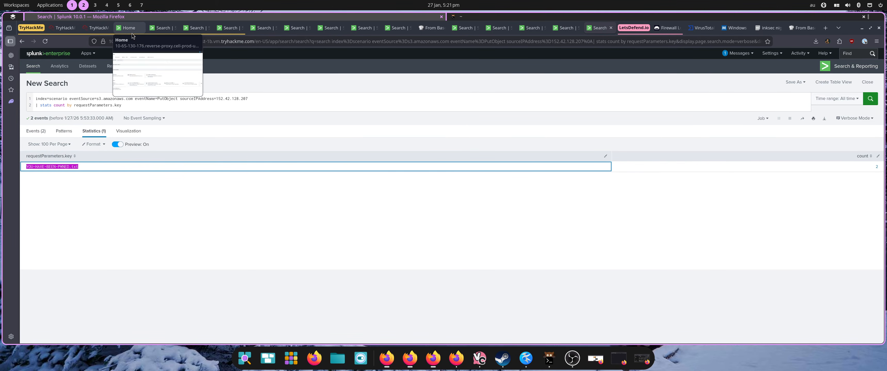
Return to the TryHackMe First Shift CTF room and review the Task 8 Promotion Night scenario, questions and submitted answers
{"action": "left_click", "coordinate": [97, 28]}
{"action": "scroll", "coordinate": [318, 244], "scroll_direction": "up", "scroll_amount": 5}
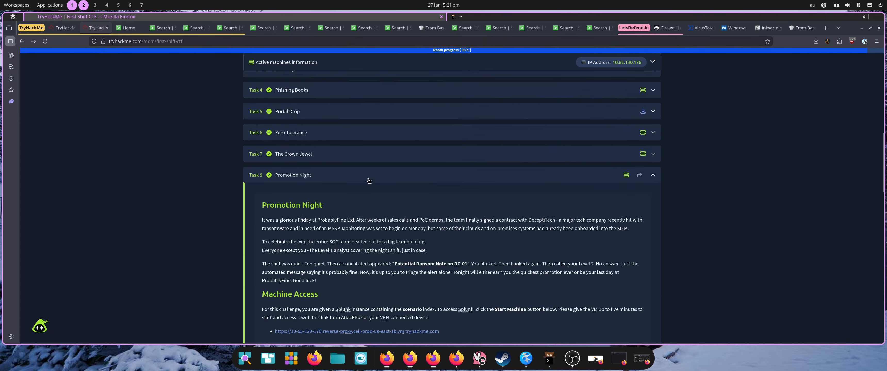
{"action": "scroll", "coordinate": [318, 238], "scroll_direction": "down", "scroll_amount": 10}
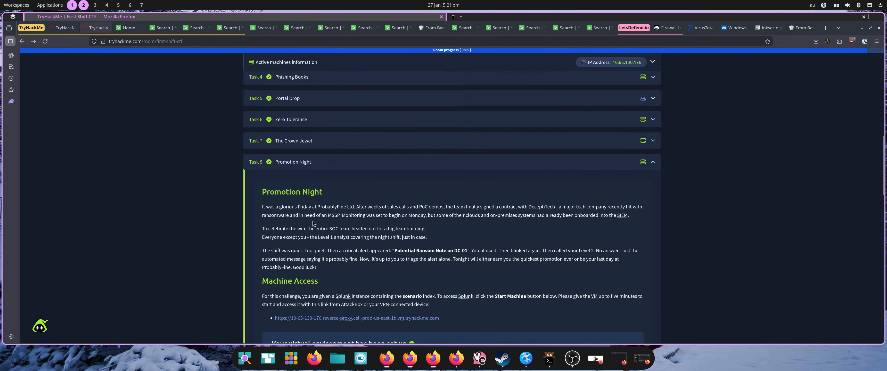
{"action": "scroll", "coordinate": [252, 262], "scroll_direction": "down", "scroll_amount": 6}
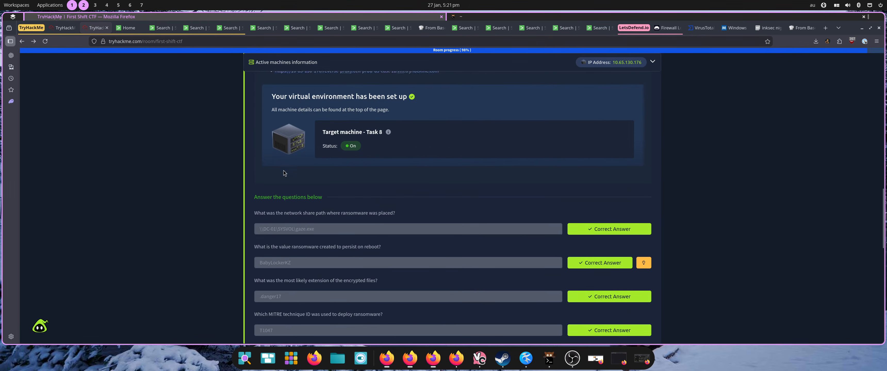
{"action": "scroll", "coordinate": [509, 251], "scroll_direction": "down", "scroll_amount": 2}
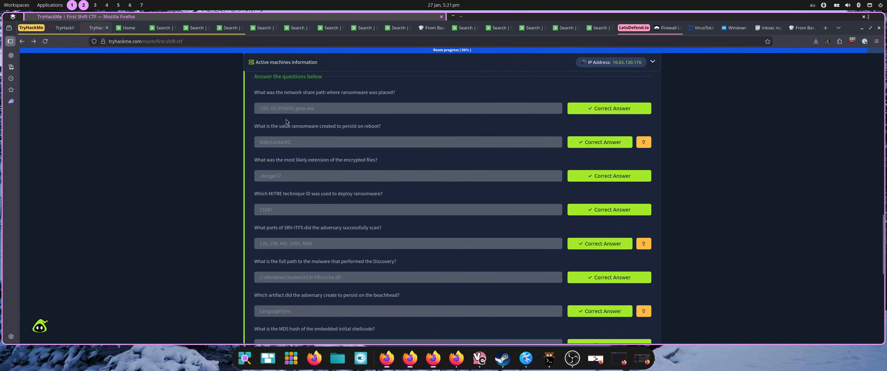
{"action": "scroll", "coordinate": [286, 120], "scroll_direction": "down", "scroll_amount": 1}
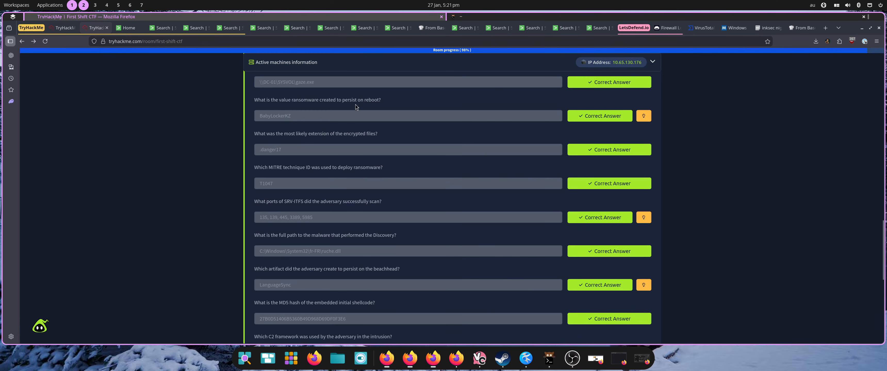
{"action": "double_click", "coordinate": [282, 119]}
{"action": "double_click", "coordinate": [290, 134]}
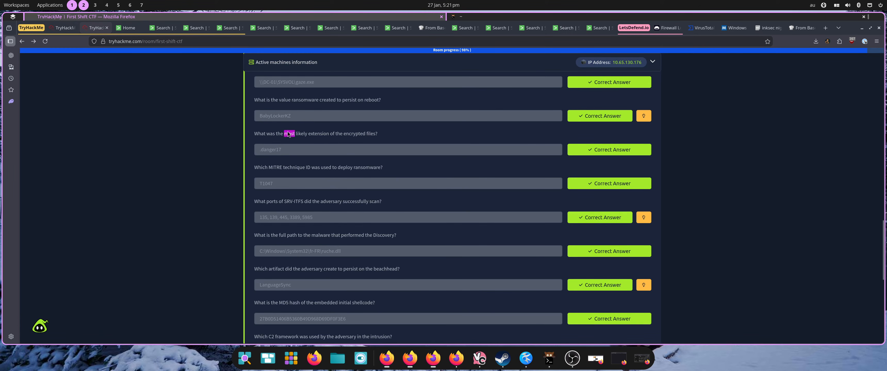
Compare the encrypted-file extension answer in the TryHackMe room with the Files Written list in the VirusTotal behavior report
{"action": "double_click", "coordinate": [305, 133]}
{"action": "left_click", "coordinate": [170, 150]}
{"action": "left_click", "coordinate": [700, 28]}
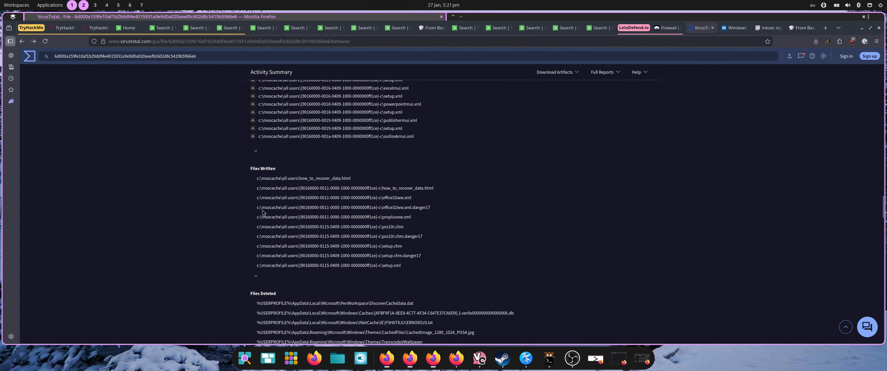
{"action": "left_click", "coordinate": [96, 28]}
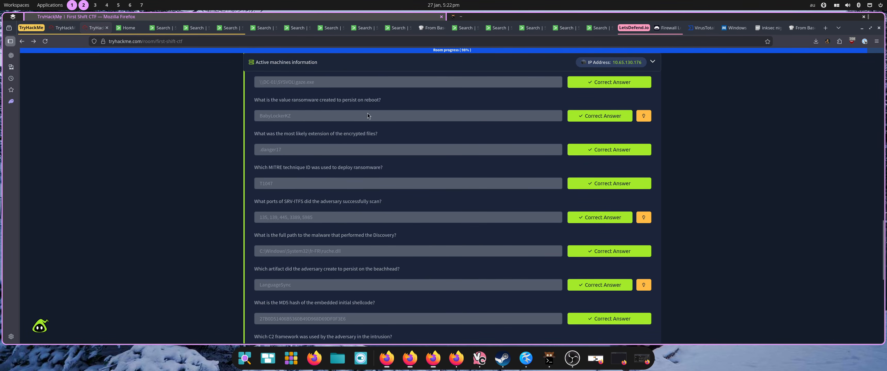
Check the ransomware deployment technique answer against the MITRE ATT&CK page for T1047, Windows Management Instrumentation
{"action": "double_click", "coordinate": [274, 154]}
{"action": "left_click", "coordinate": [727, 29]}
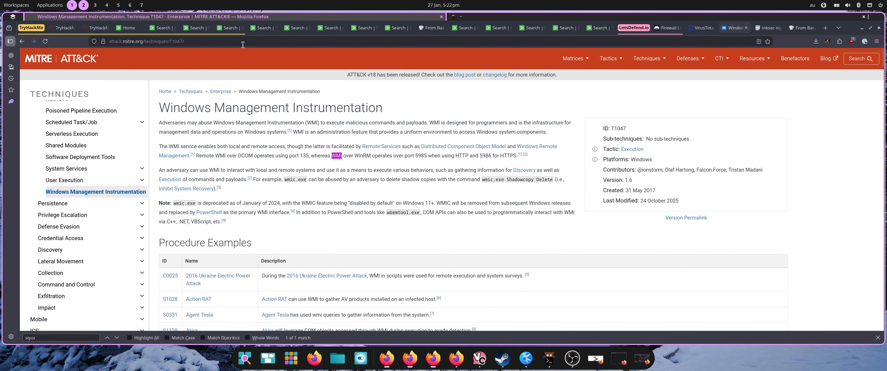
{"action": "left_click", "coordinate": [96, 28]}
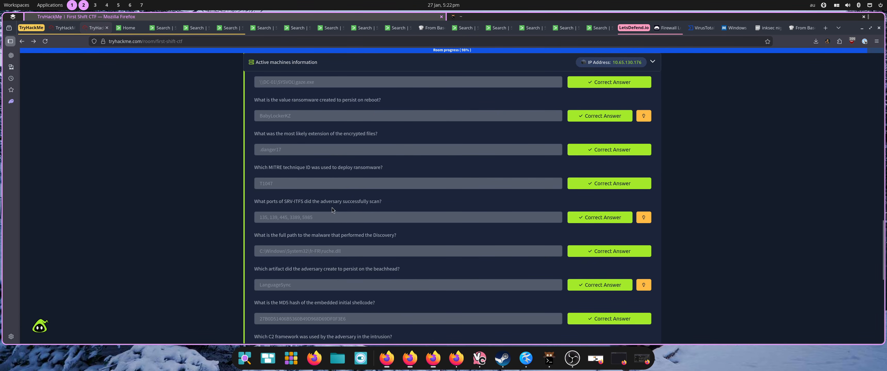
Review the Task 8 answers for the scanned SRV-ITFS ports and the full path to the Discovery malware
{"action": "triple_click", "coordinate": [341, 202]}
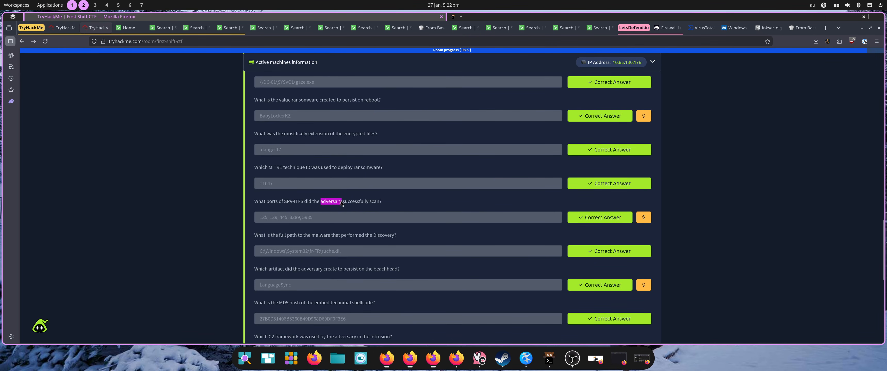
{"action": "double_click", "coordinate": [360, 203]}
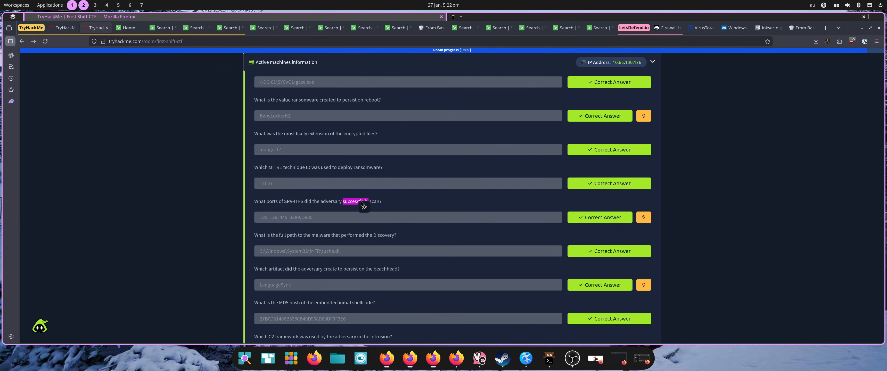
{"action": "left_click", "coordinate": [355, 217]}
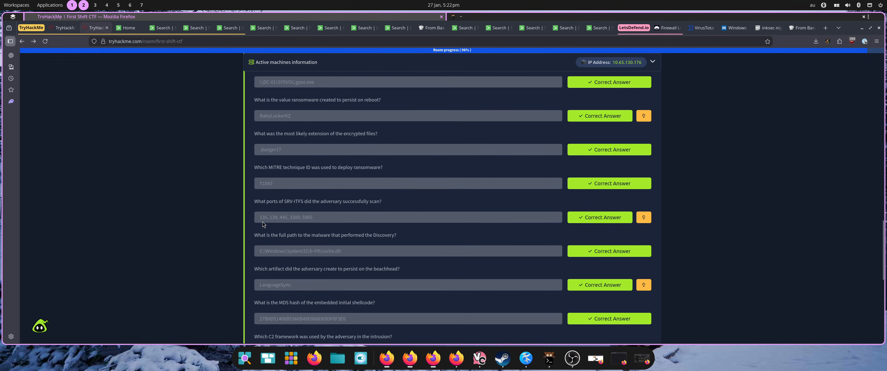
{"action": "double_click", "coordinate": [308, 217]}
{"action": "scroll", "coordinate": [252, 210], "scroll_direction": "down", "scroll_amount": 3}
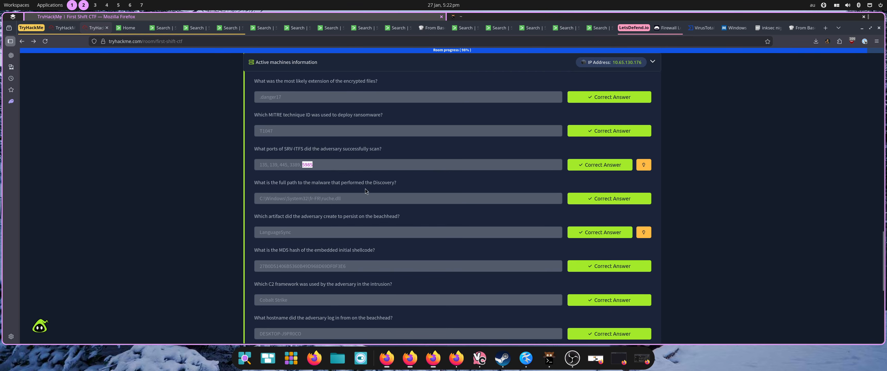
{"action": "double_click", "coordinate": [286, 201]}
{"action": "triple_click", "coordinate": [285, 201]}
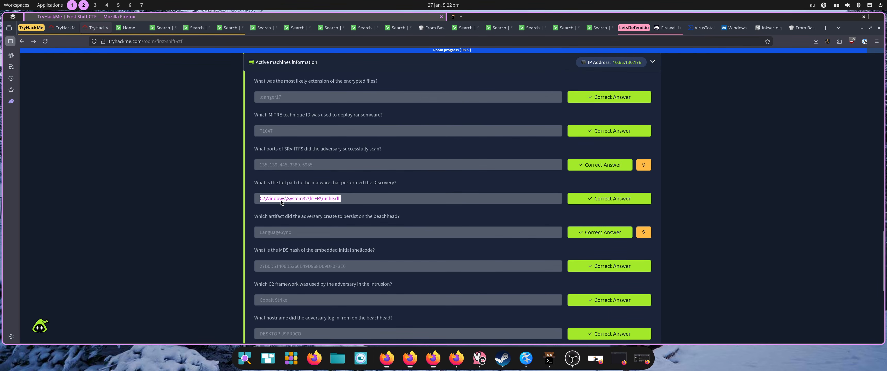
{"action": "left_click", "coordinate": [336, 199]}
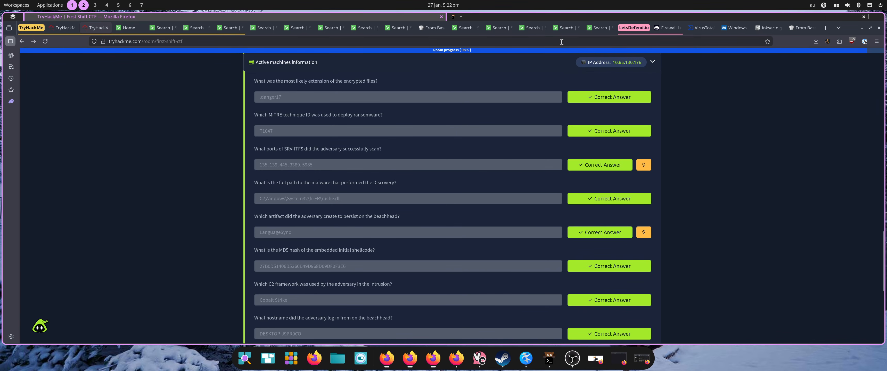
Review the Splunk results for gaze.exe, the net view and wmic commands, the ruche.dll scheduled task, and the encoded PowerShell command
{"action": "left_click", "coordinate": [273, 30]}
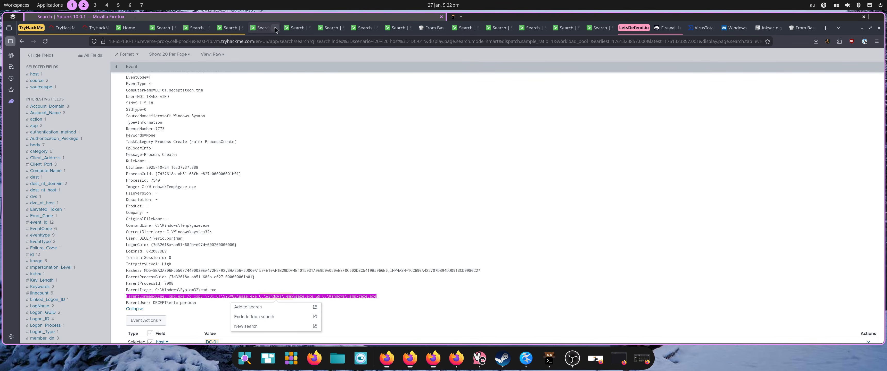
{"action": "left_click", "coordinate": [292, 30]}
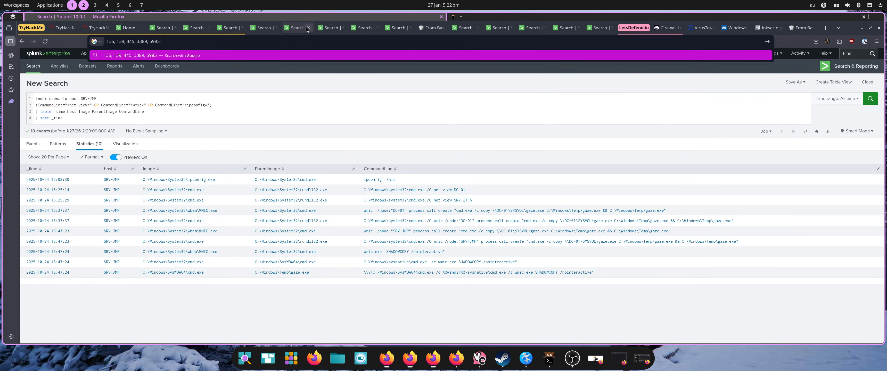
{"action": "left_click", "coordinate": [330, 31]}
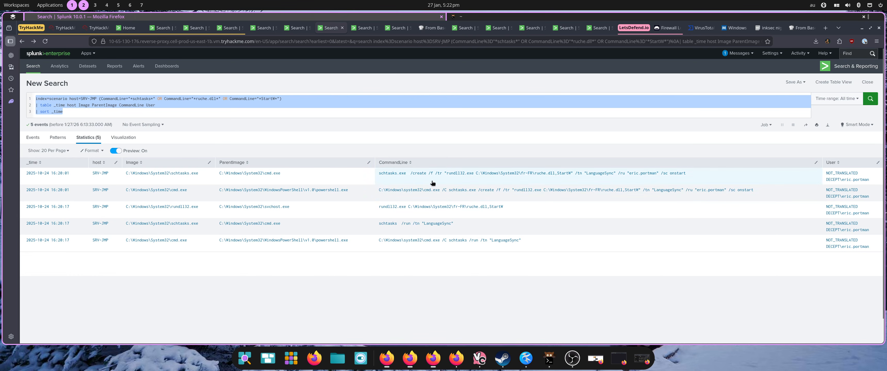
{"action": "left_click", "coordinate": [362, 29]}
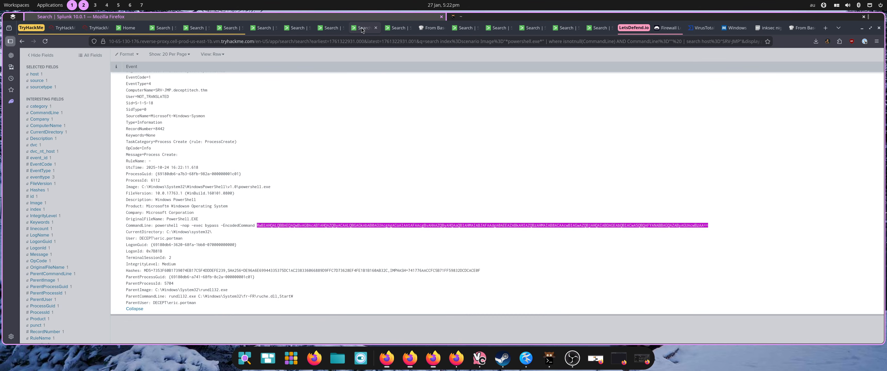
{"action": "left_click", "coordinate": [333, 28]}
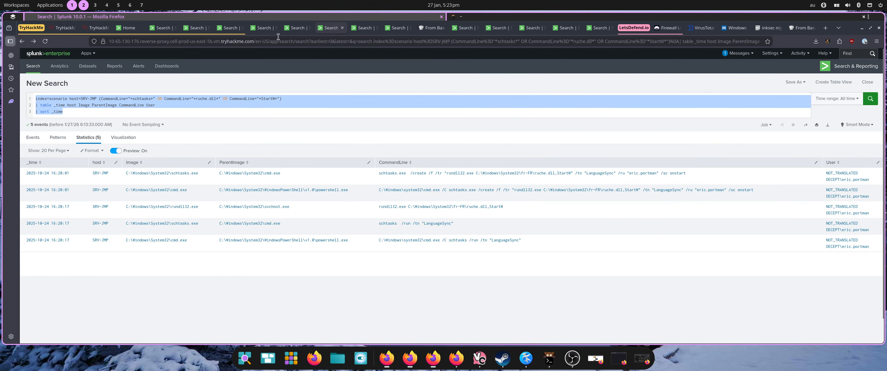
Read the shellcode MD5 question in the TryHackMe room and examine the PowerShell 4104 script block events in Splunk
{"action": "left_click", "coordinate": [97, 28]}
{"action": "scroll", "coordinate": [295, 157], "scroll_direction": "down", "scroll_amount": 2}
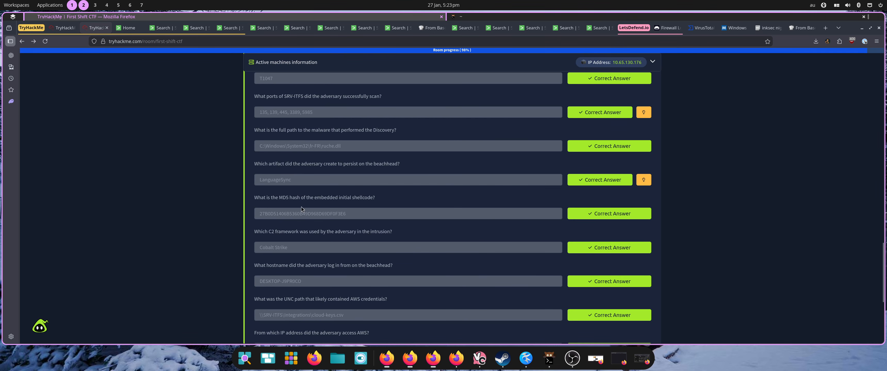
{"action": "left_click", "coordinate": [798, 29]}
{"action": "left_click", "coordinate": [398, 29]}
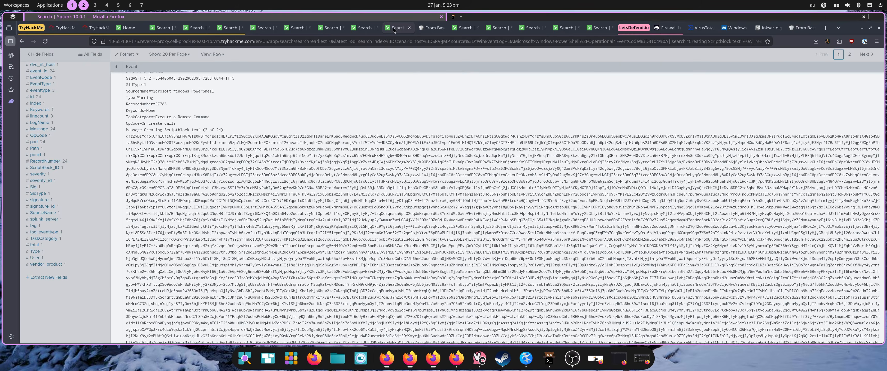
{"action": "scroll", "coordinate": [344, 206], "scroll_direction": "down", "scroll_amount": 10}
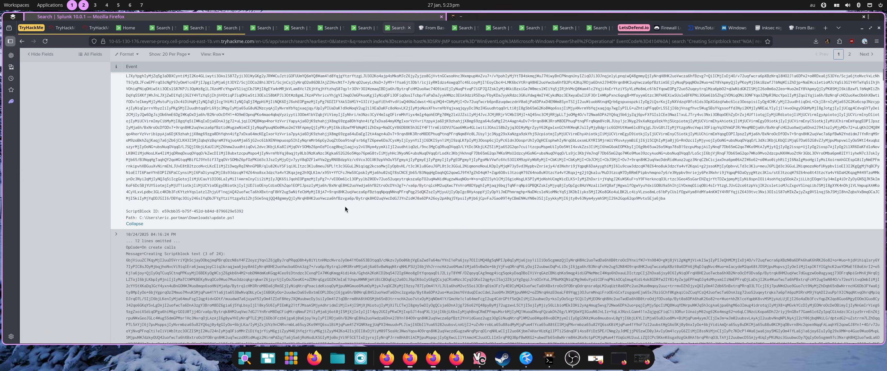
{"action": "scroll", "coordinate": [666, 218], "scroll_direction": "up", "scroll_amount": 5}
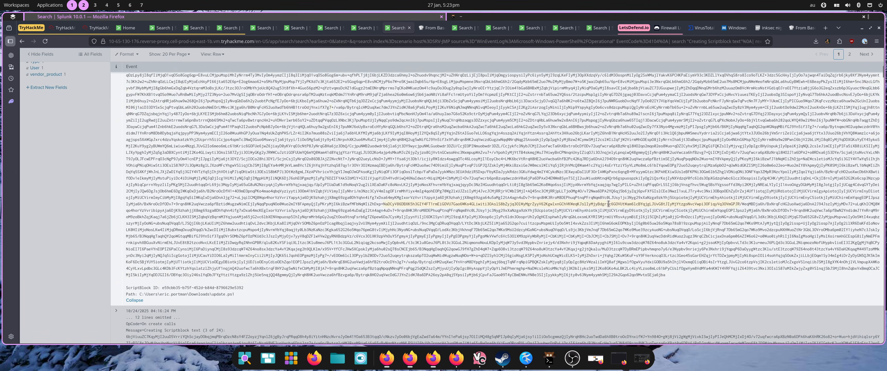
{"action": "scroll", "coordinate": [332, 182], "scroll_direction": "up", "scroll_amount": 3}
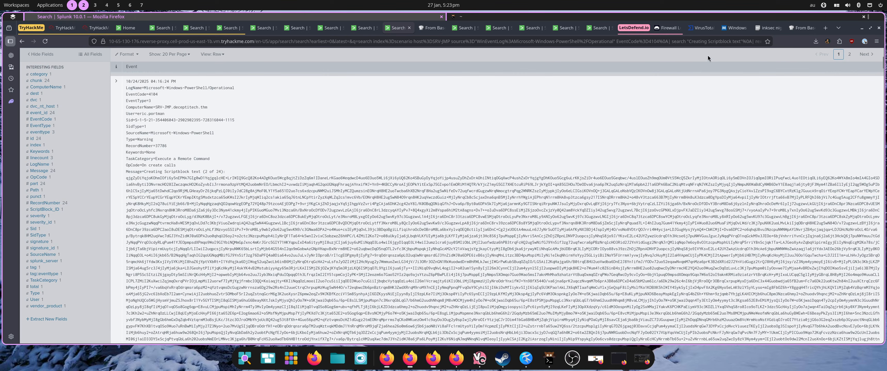
Check the shellcode hash in the CyberChef recipe with From Base64, XOR and MD5, and return to the TryHackMe room
{"action": "left_click", "coordinate": [802, 28]}
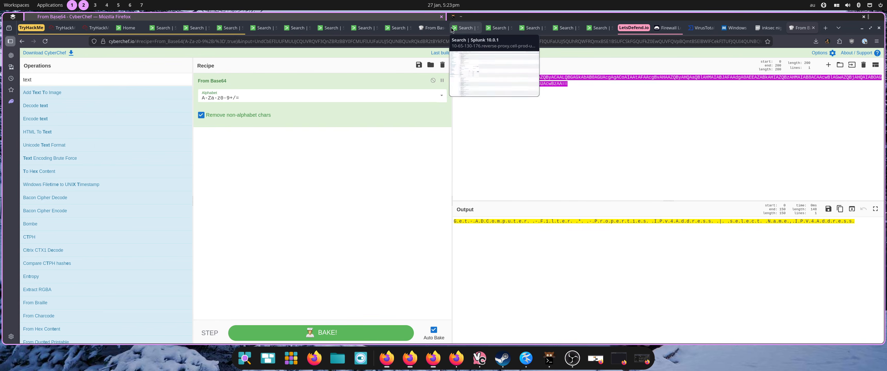
{"action": "left_click", "coordinate": [430, 28]}
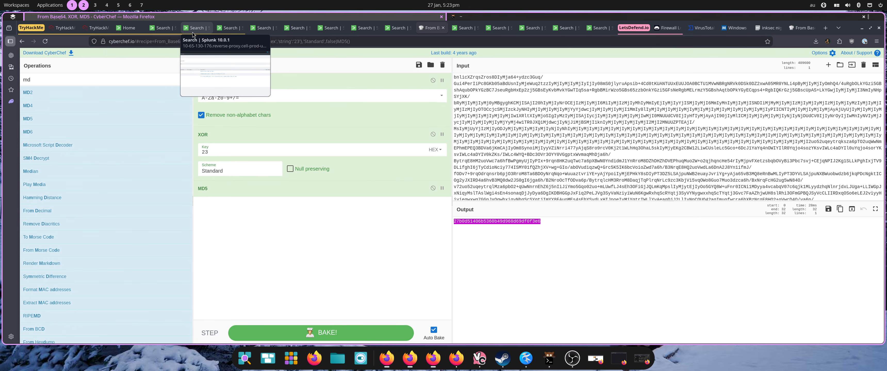
{"action": "left_click", "coordinate": [97, 28]}
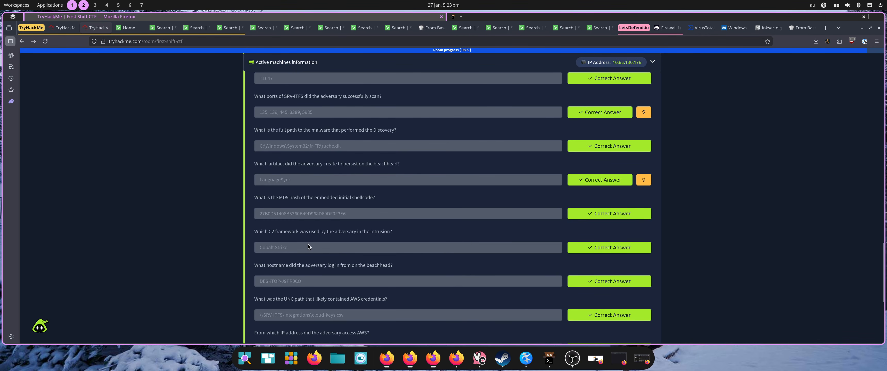
Review the C2 framework answer, and check the beachhead login hostname against the Workstation_Name values of the Splunk 4624 search
{"action": "double_click", "coordinate": [279, 248]}
{"action": "triple_click", "coordinate": [279, 248]}
{"action": "left_click", "coordinate": [364, 28]}
{"action": "left_click", "coordinate": [395, 31]}
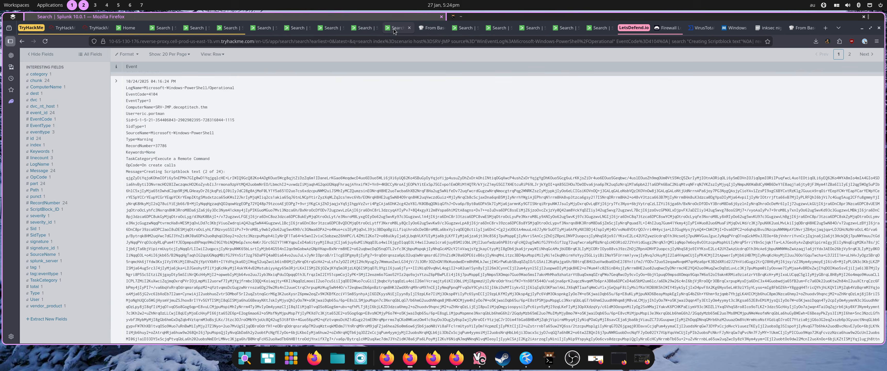
{"action": "left_click", "coordinate": [465, 29]}
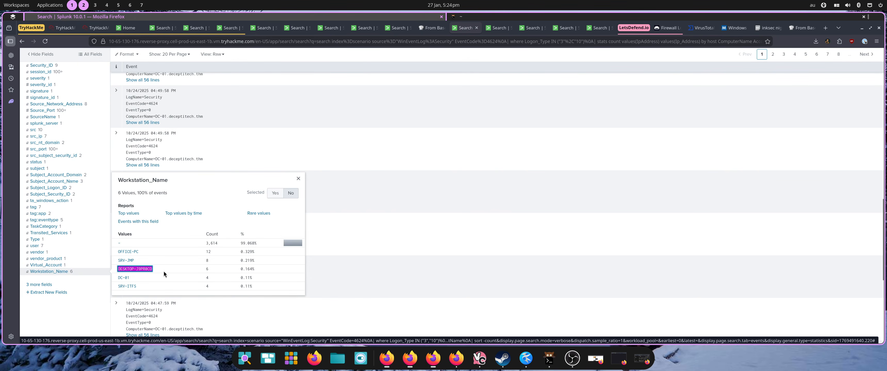
{"action": "left_click", "coordinate": [97, 27]}
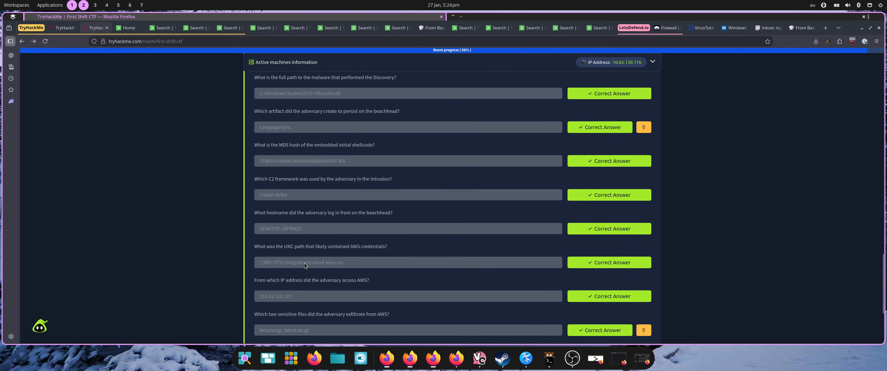
Review the AWS credentials UNC path answer, and check the adversary's AWS access address in the Splunk search by sourceIPAddress
{"action": "scroll", "coordinate": [305, 265], "scroll_direction": "down", "scroll_amount": 3}
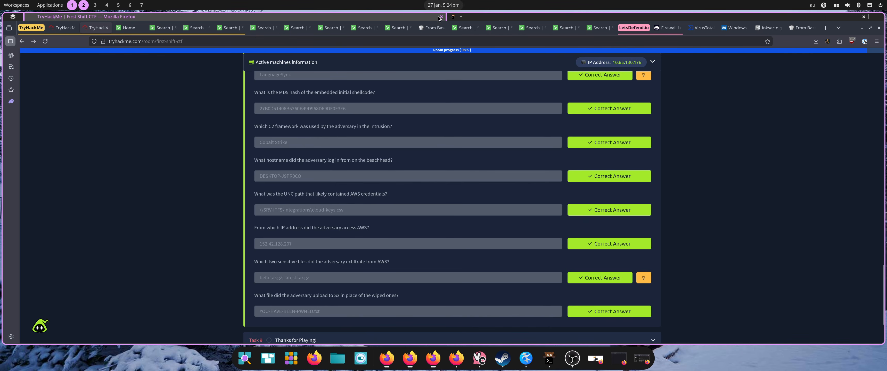
{"action": "mouse_move", "coordinate": [569, 33]}
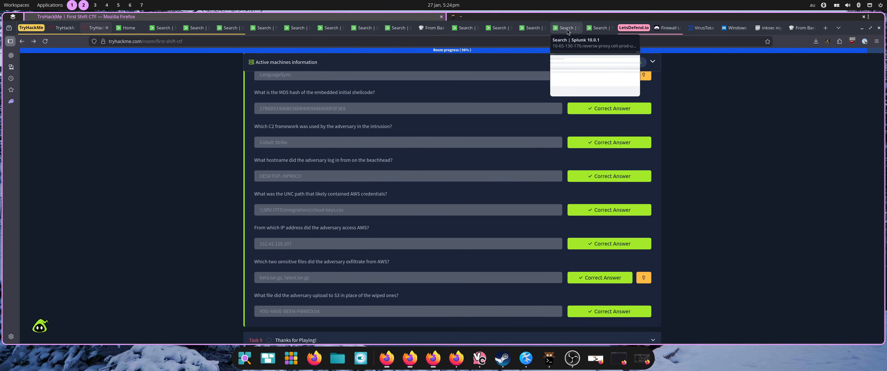
{"action": "triple_click", "coordinate": [336, 211]}
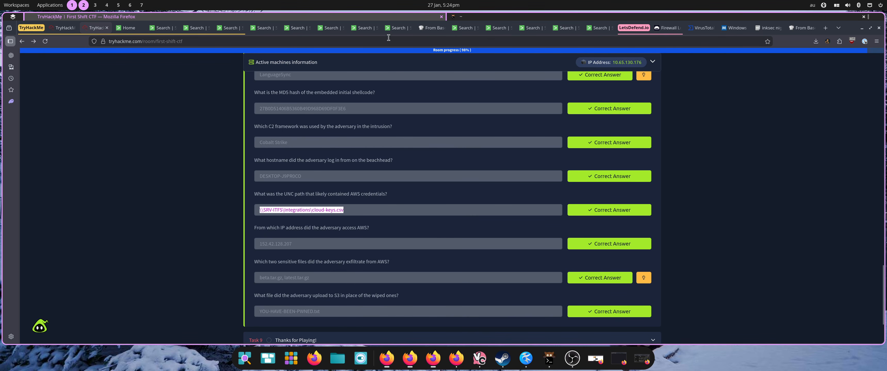
{"action": "left_click", "coordinate": [459, 34]}
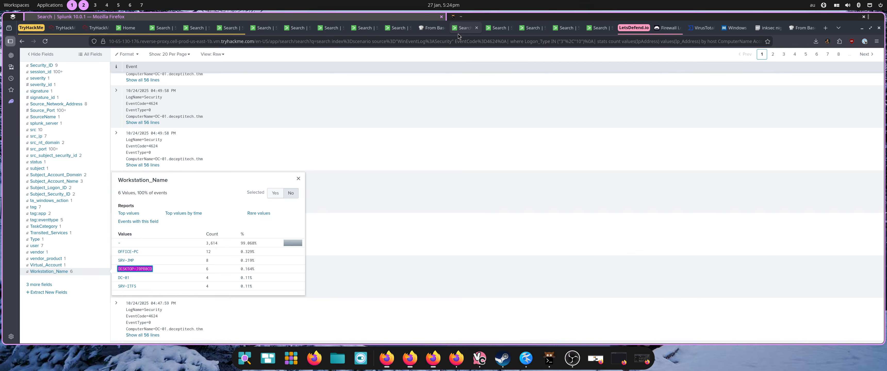
{"action": "left_click", "coordinate": [493, 30]}
{"action": "left_click", "coordinate": [529, 31]}
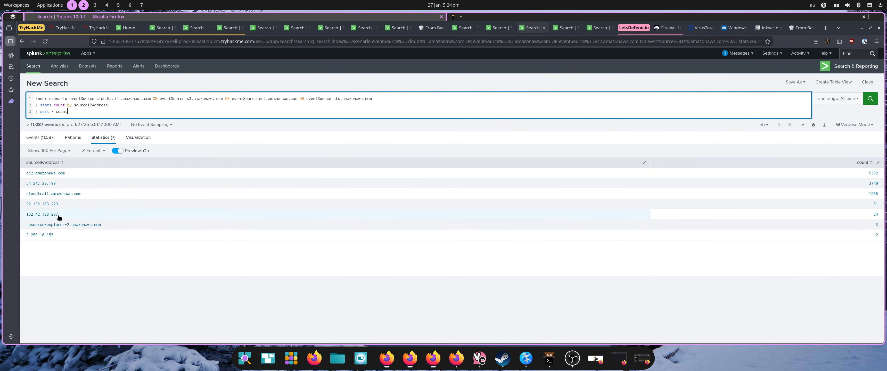
{"action": "left_click", "coordinate": [98, 26]}
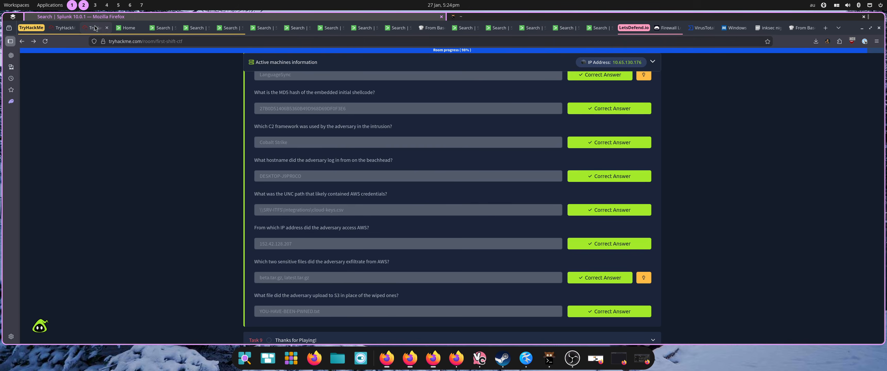
Expand Task 9, Thanks for Playing!, and mark its no-answer question as done to complete the First Shift CTF room
{"action": "scroll", "coordinate": [272, 145], "scroll_direction": "down", "scroll_amount": 3}
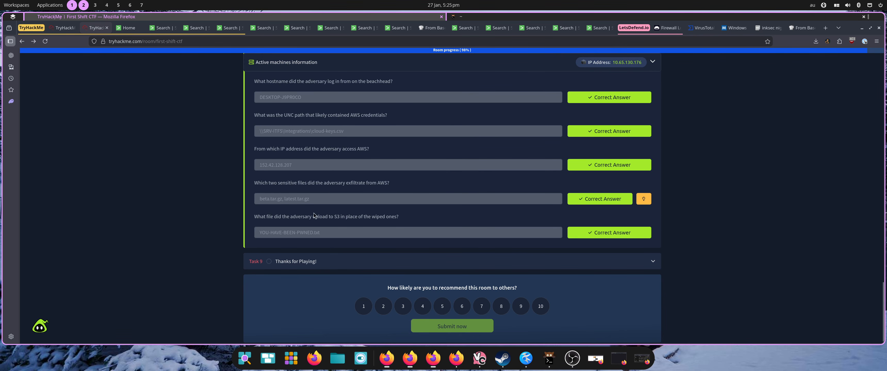
{"action": "left_click", "coordinate": [359, 263]}
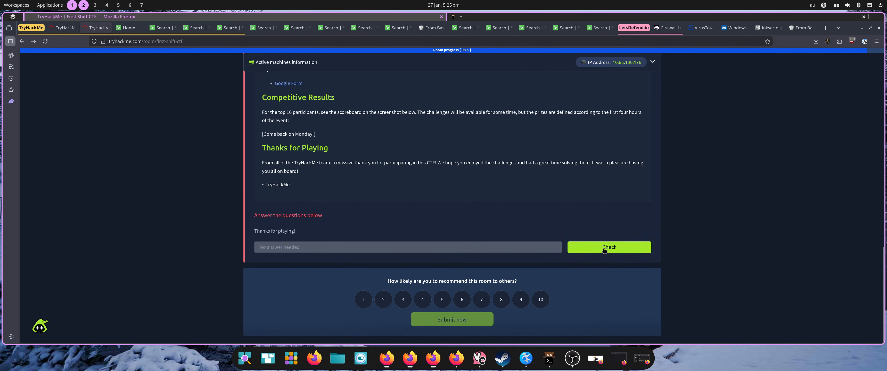
{"action": "left_click", "coordinate": [573, 248]}
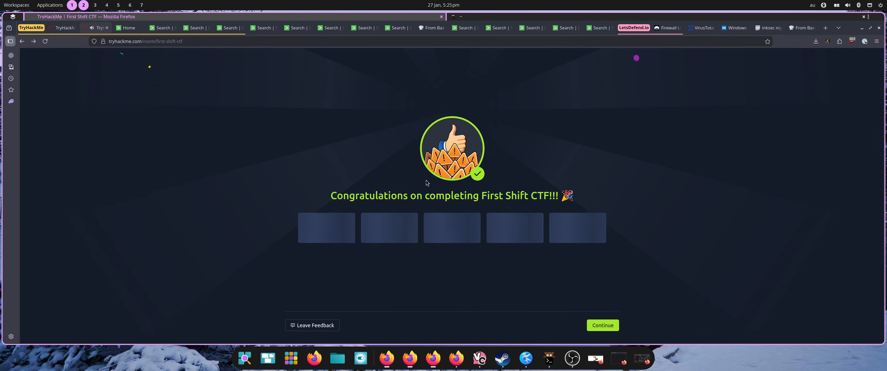